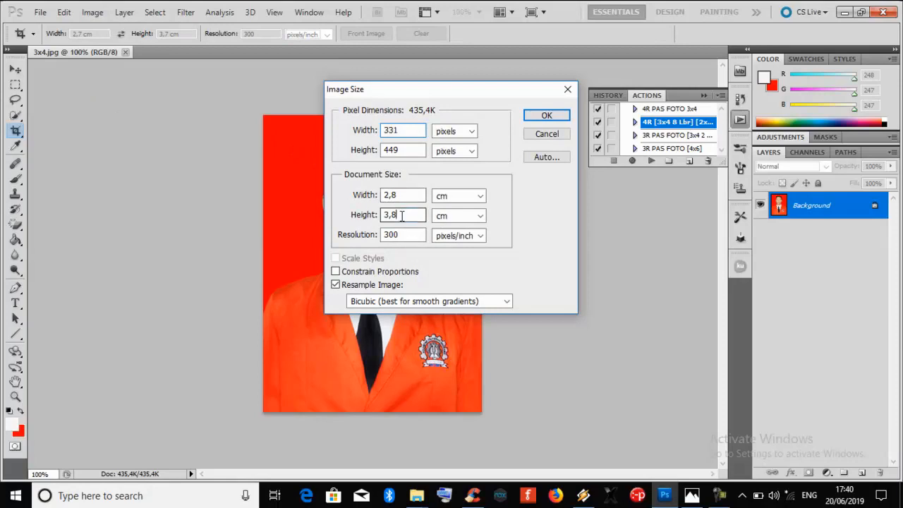
Apply the 2,8 × 3,8 cm image size to 3x4.jpg and play the selected 4R [3x4 8 Lbr] action
{"action": "left_click", "coordinate": [546, 116]}
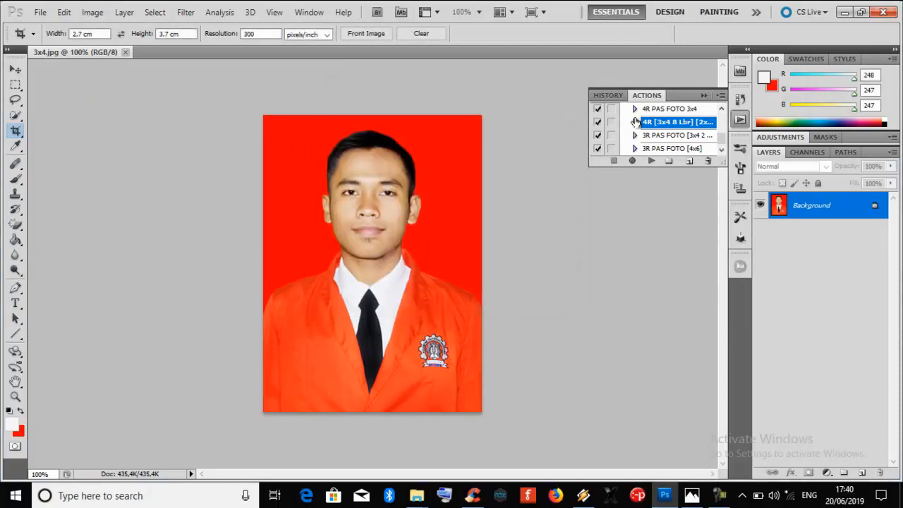
{"action": "left_click", "coordinate": [652, 161]}
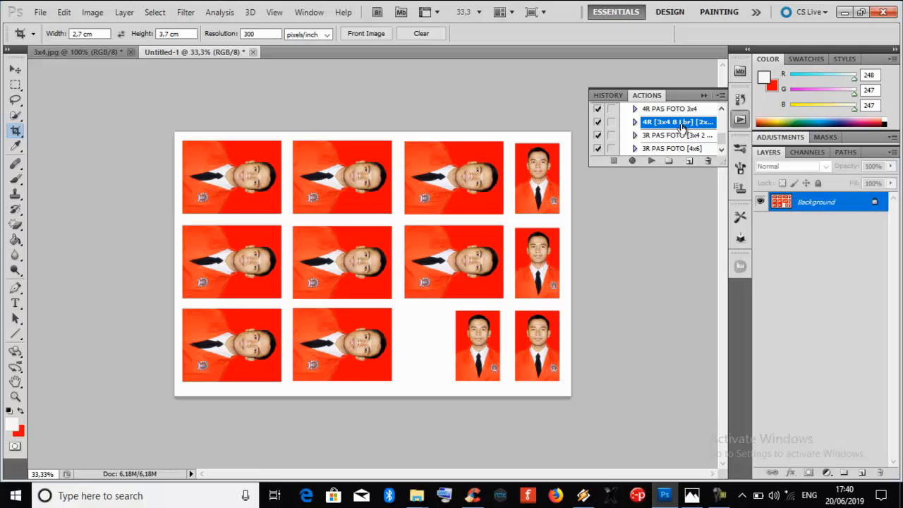
Close the generated photo sheet and 3x4.jpg without saving either document
{"action": "left_click", "coordinate": [253, 54]}
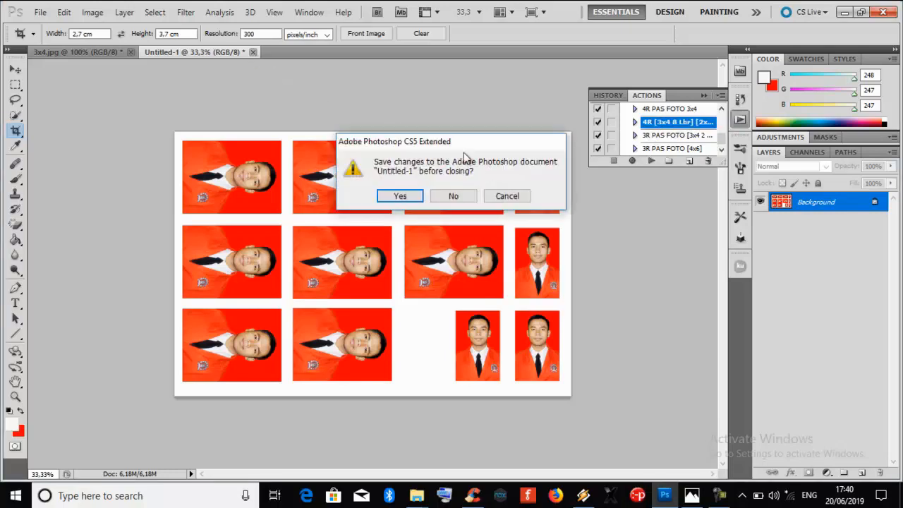
{"action": "left_click", "coordinate": [469, 197]}
{"action": "left_click", "coordinate": [131, 52]}
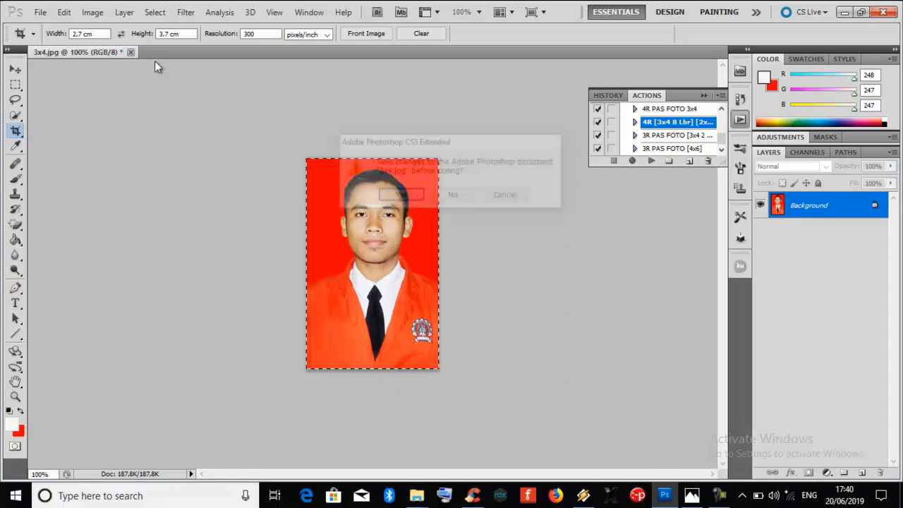
{"action": "left_click", "coordinate": [452, 196]}
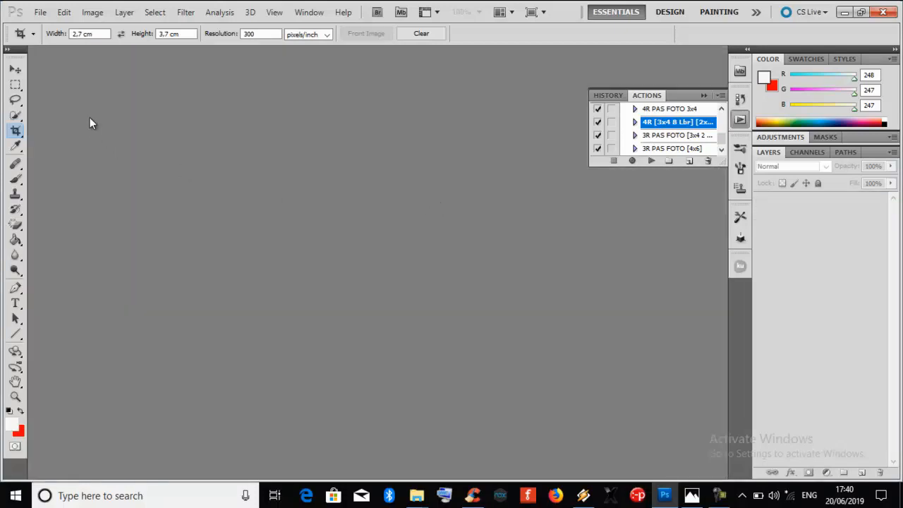
Start a new document with Background Color contents and its dimensions in cm
{"action": "left_click", "coordinate": [40, 12]}
{"action": "left_click", "coordinate": [51, 22]}
{"action": "left_click", "coordinate": [428, 258]}
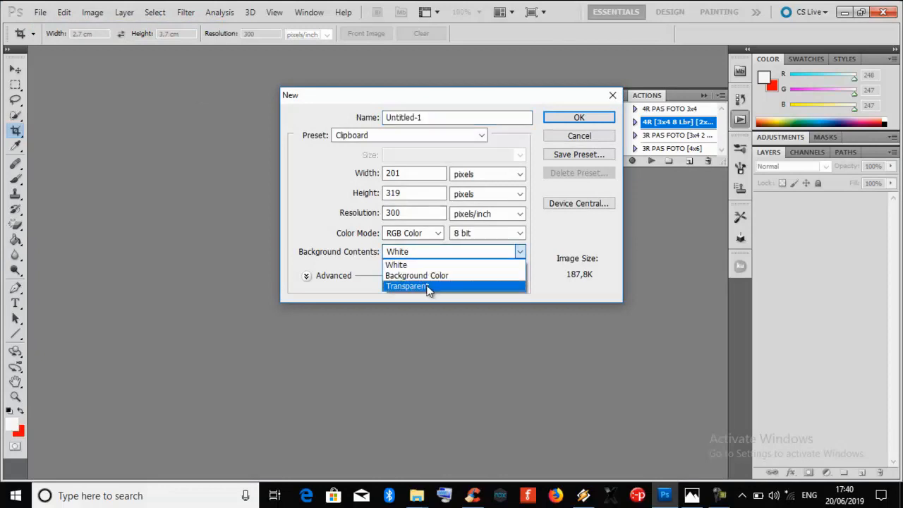
{"action": "left_click", "coordinate": [422, 278]}
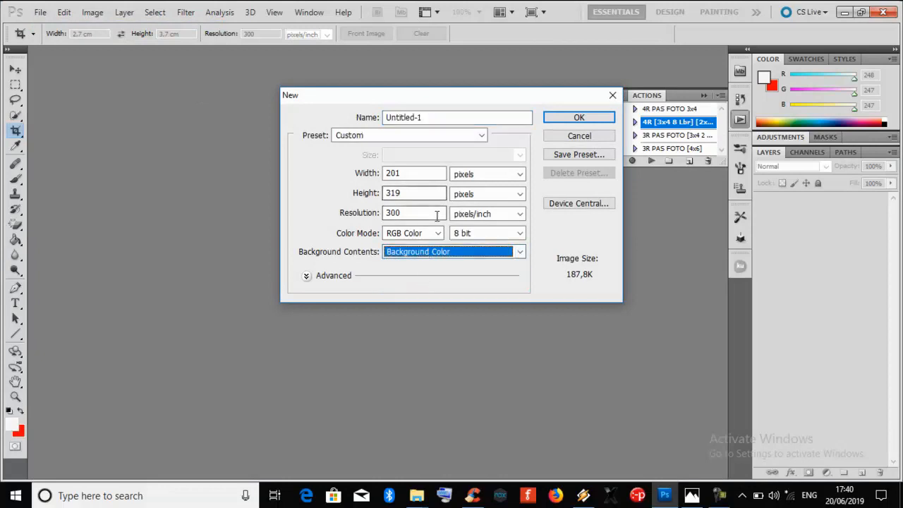
{"action": "left_click", "coordinate": [417, 195]}
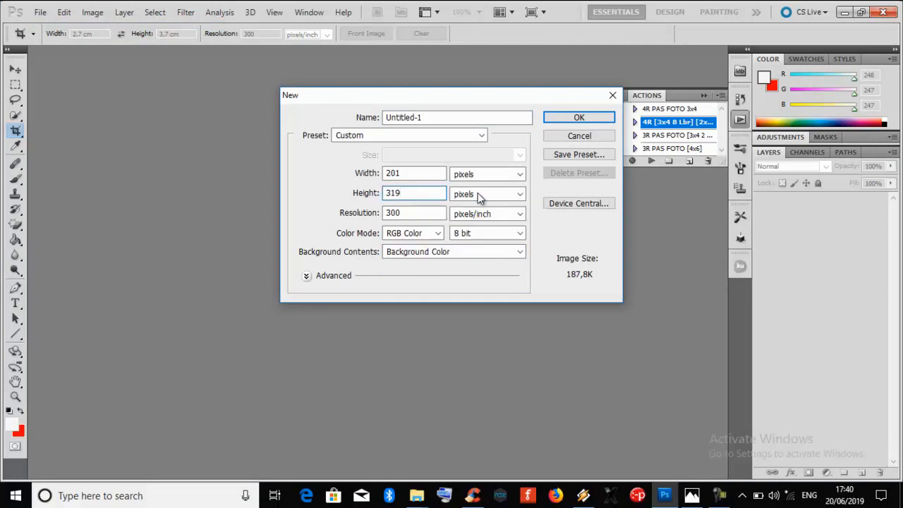
{"action": "left_click", "coordinate": [514, 175]}
{"action": "left_click", "coordinate": [512, 209]}
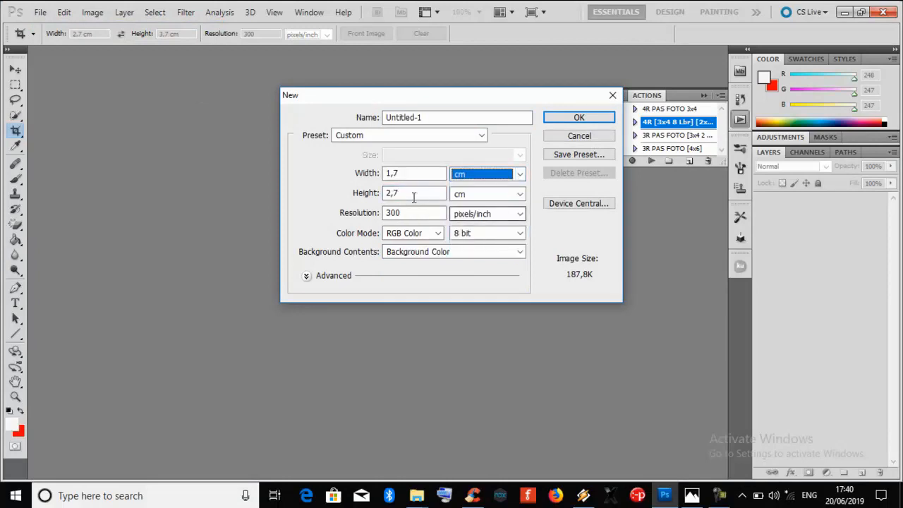
Set the new document's width to 2,8 cm and height to 3,8 cm, and create it
{"action": "left_click", "coordinate": [390, 174]}
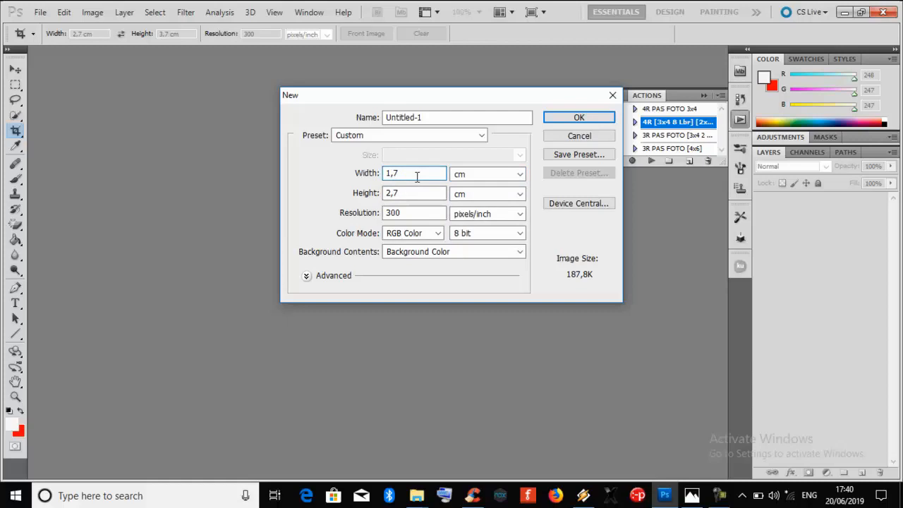
{"action": "key", "text": "BackSpace"}
{"action": "type", "text": "2"}
{"action": "key", "text": "Tab"}
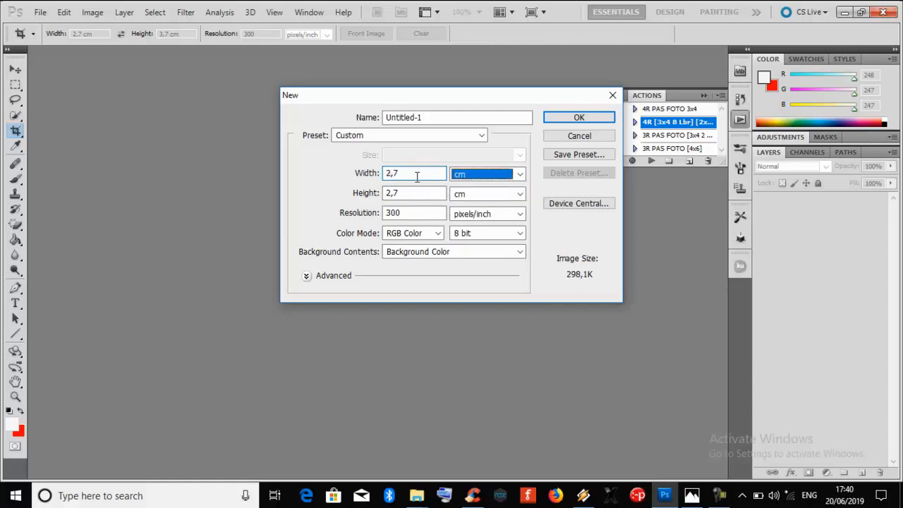
{"action": "left_click", "coordinate": [416, 177]}
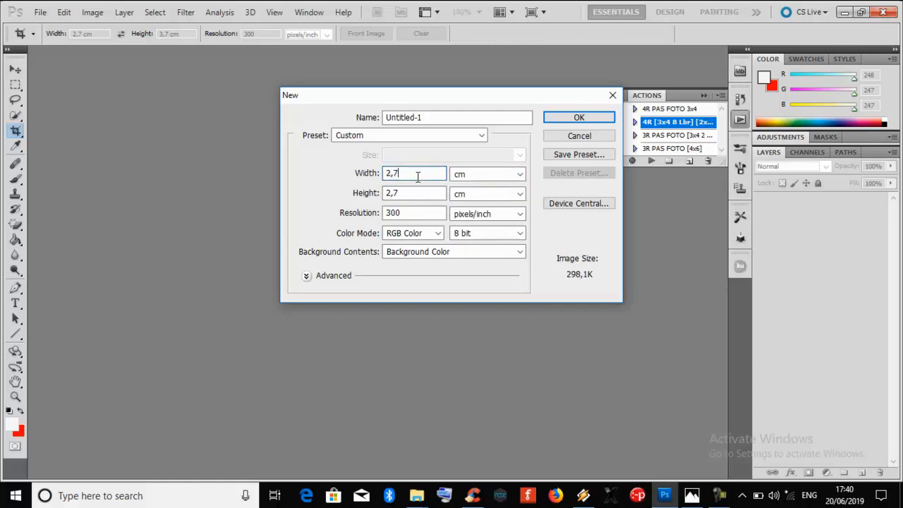
{"action": "key", "text": "BackSpace"}
{"action": "type", "text": "8"}
{"action": "double_click", "coordinate": [410, 189]}
{"action": "type", "text": "3,"}
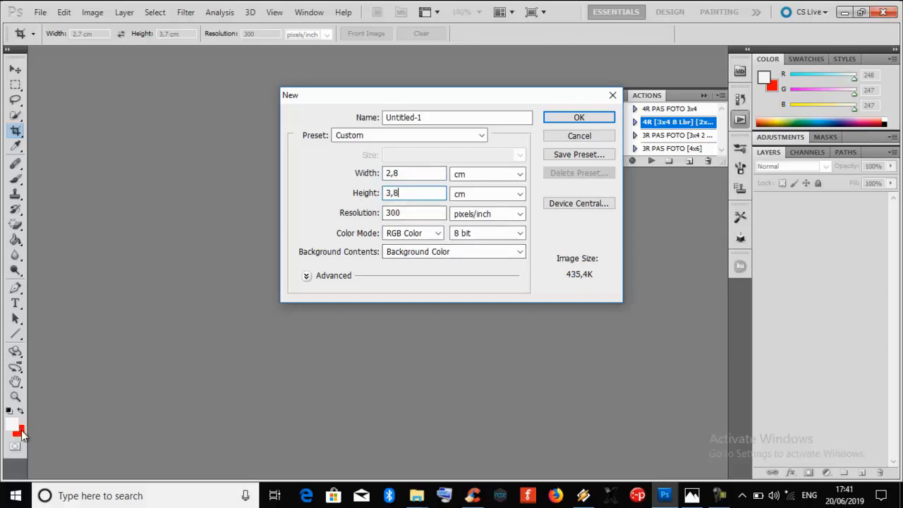
{"action": "left_click", "coordinate": [567, 118]}
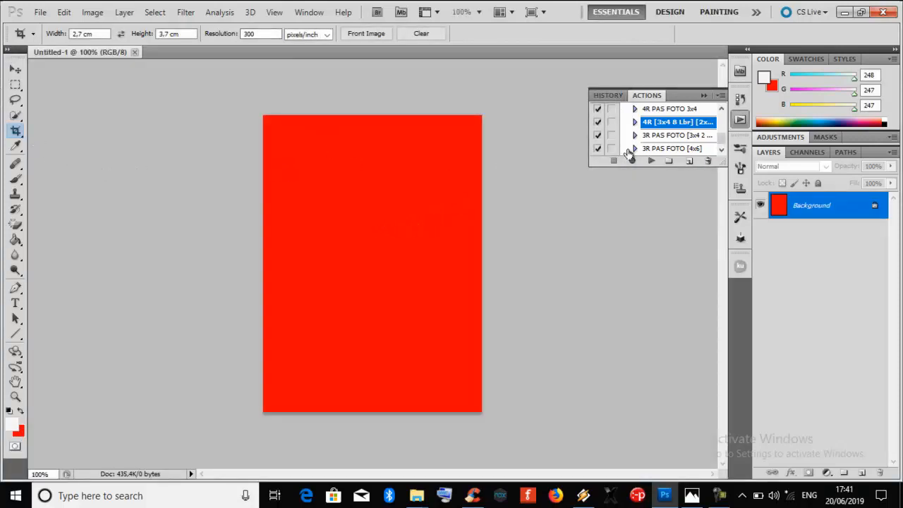
Create a new action set named PAS FOTO CETAK
{"action": "left_click", "coordinate": [669, 162]}
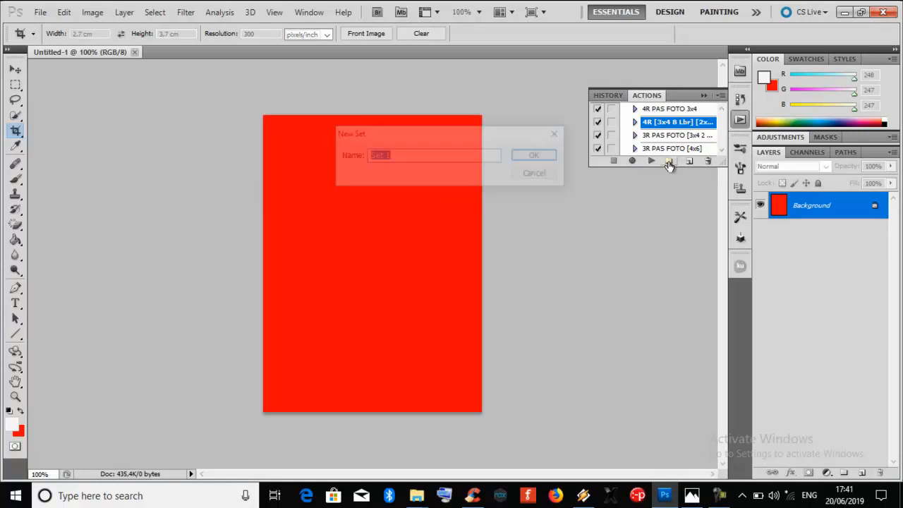
{"action": "type", "text": "PAS F"}
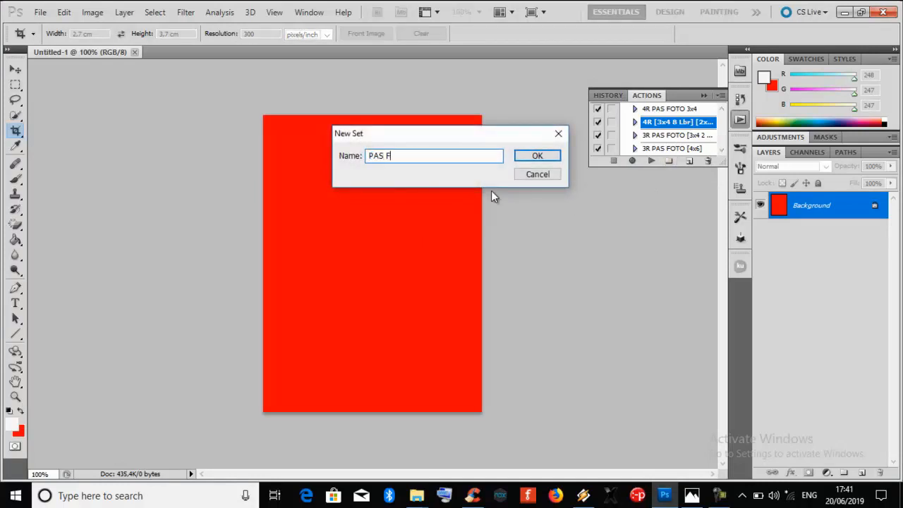
{"action": "type", "text": "OTO CETAK"}
{"action": "left_click", "coordinate": [534, 158]}
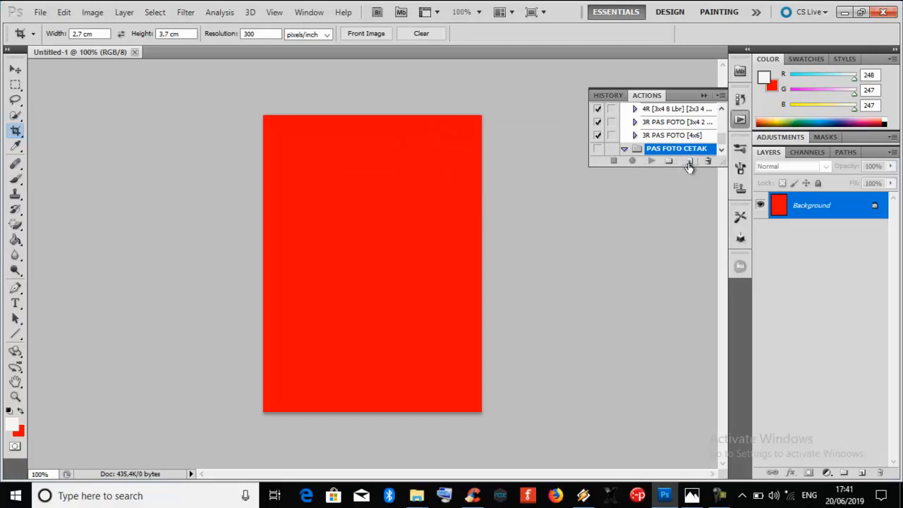
Create an action named "4R 3x4 8 Lmbr + 2x3 4 Lmbr" in the PAS FOTO CETAK set and start recording it
{"action": "left_click", "coordinate": [690, 162]}
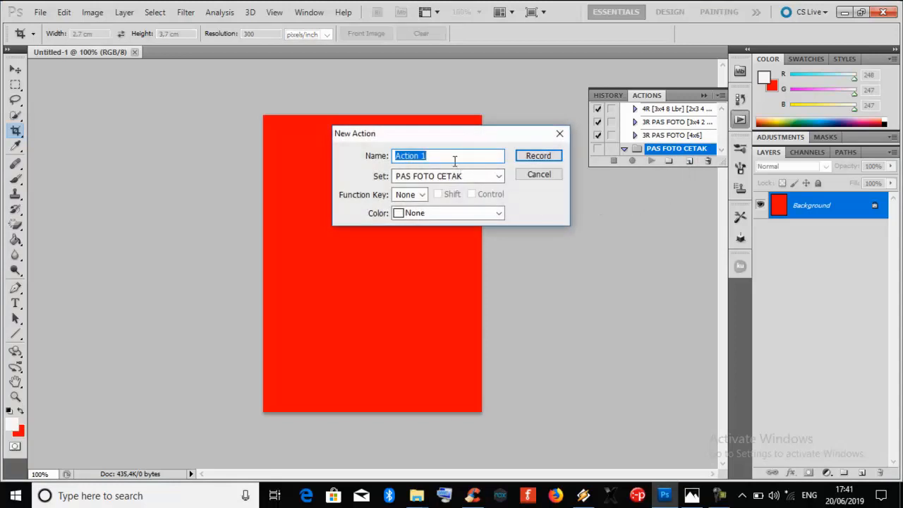
{"action": "type", "text": "4R 3x4 8 Lmbr + 2x3 4 Lmbr"}
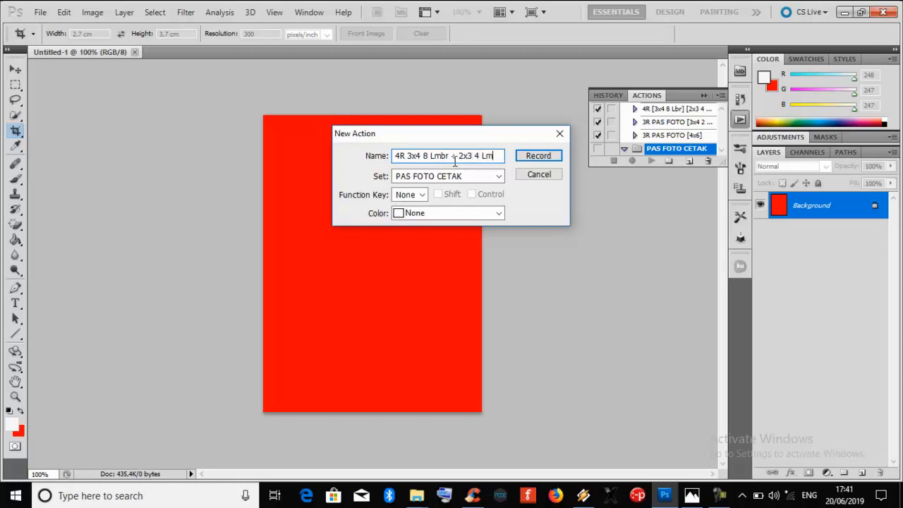
{"action": "left_click", "coordinate": [536, 156]}
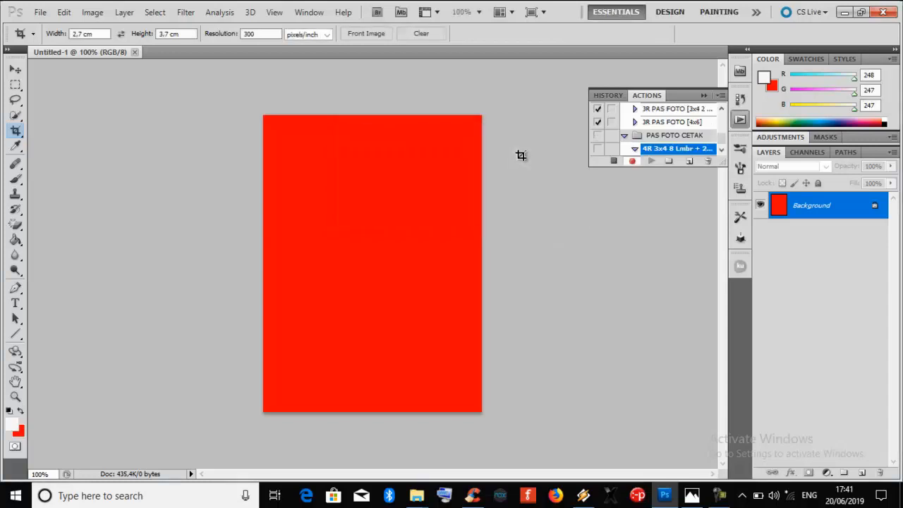
Create a new document with white contents, using the Photo preset at size Landscape, 4 x 6
{"action": "left_click", "coordinate": [39, 13]}
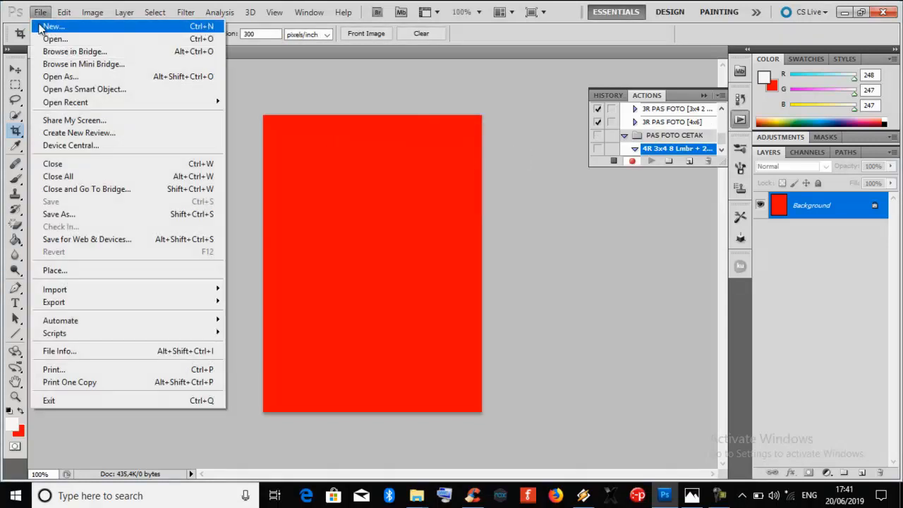
{"action": "left_click", "coordinate": [44, 31]}
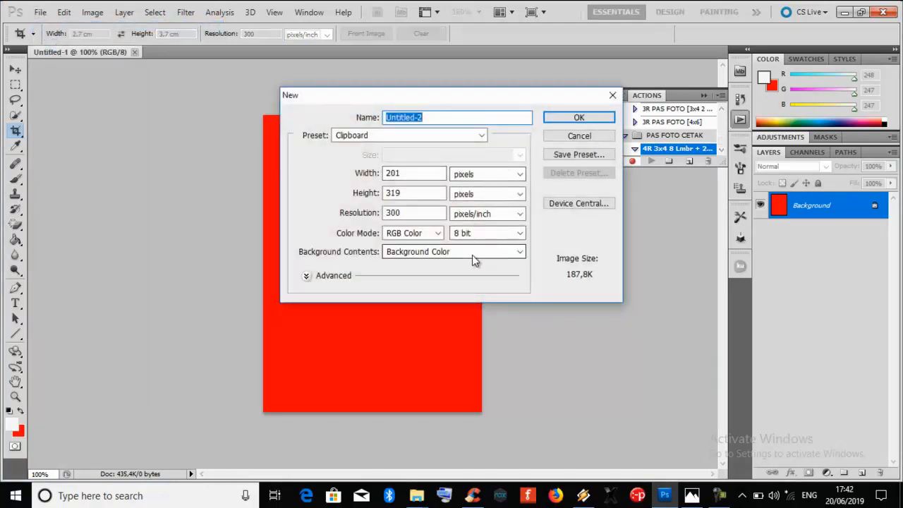
{"action": "left_click", "coordinate": [515, 256]}
{"action": "left_click", "coordinate": [487, 262]}
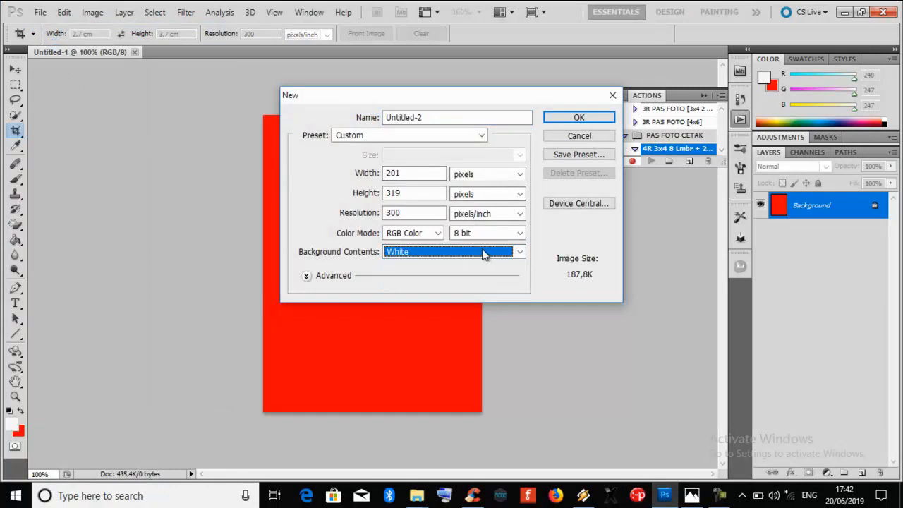
{"action": "left_click", "coordinate": [475, 137]}
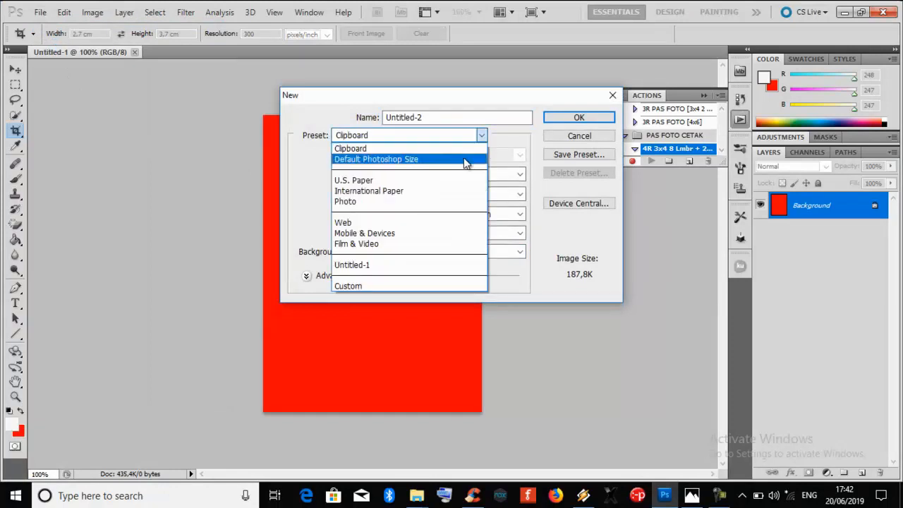
{"action": "left_click", "coordinate": [455, 202]}
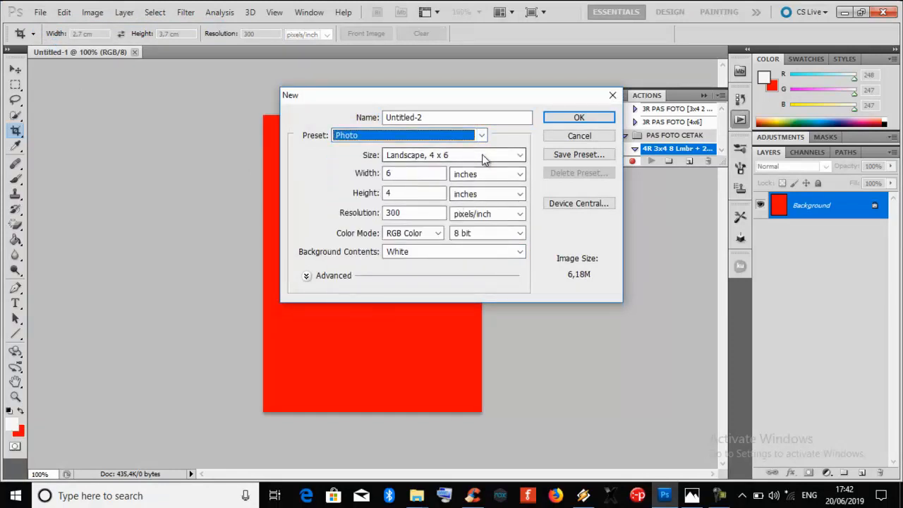
{"action": "left_click", "coordinate": [462, 161]}
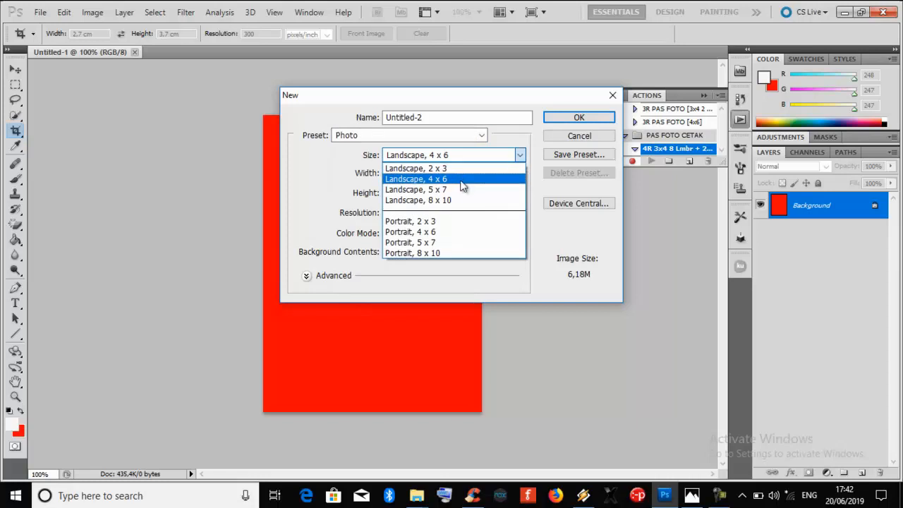
{"action": "left_click", "coordinate": [458, 181]}
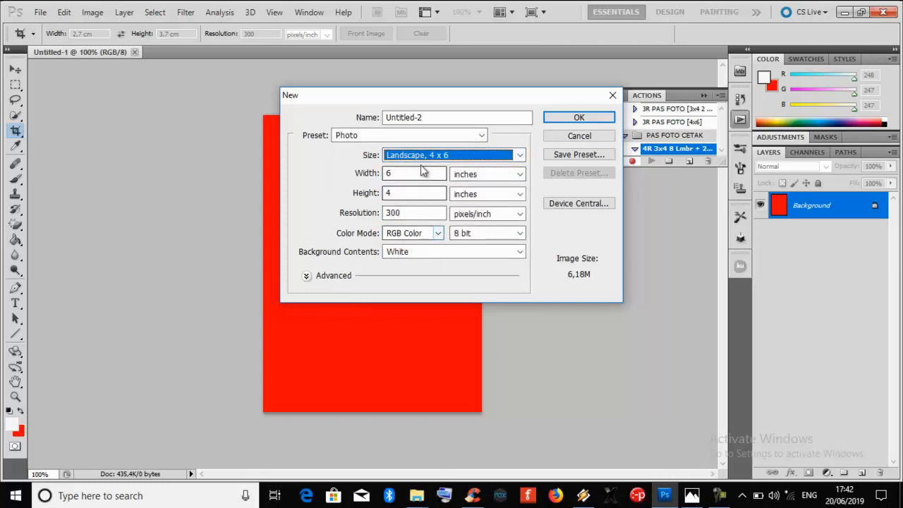
{"action": "left_click", "coordinate": [572, 118]}
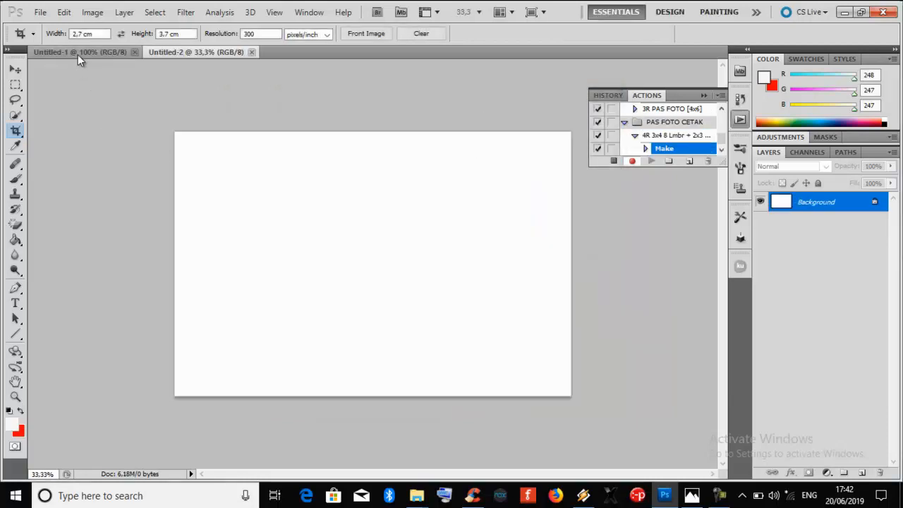
Select the entire red canvas of Untitled-1 with the Move tool active and copy it
{"action": "left_click", "coordinate": [78, 54]}
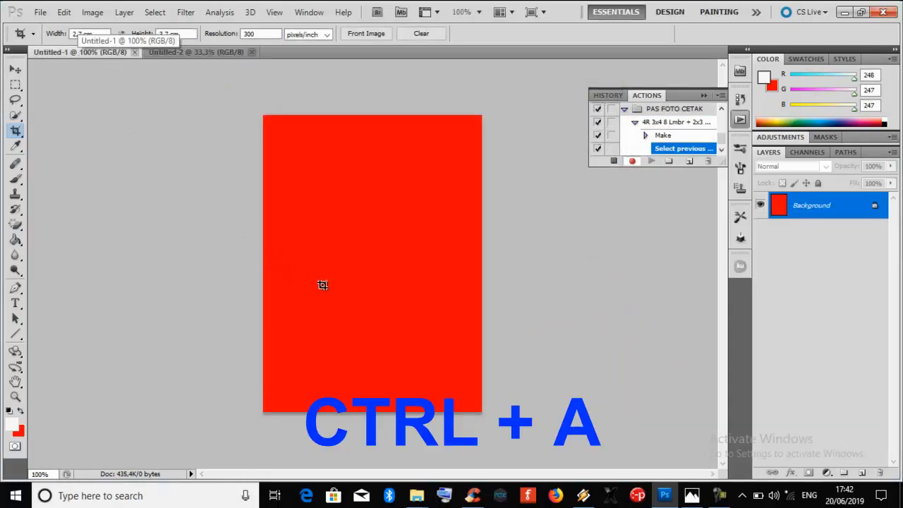
{"action": "left_click", "coordinate": [16, 69]}
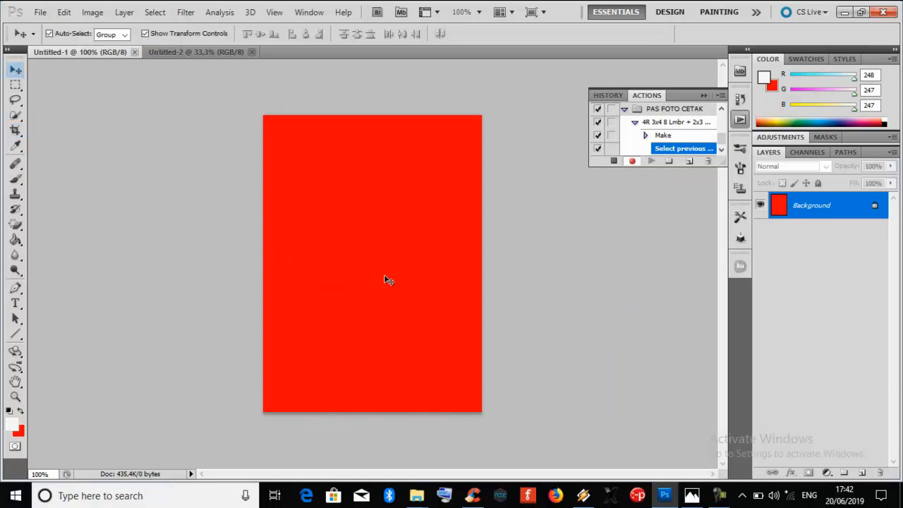
{"action": "key", "text": "ctrl+a"}
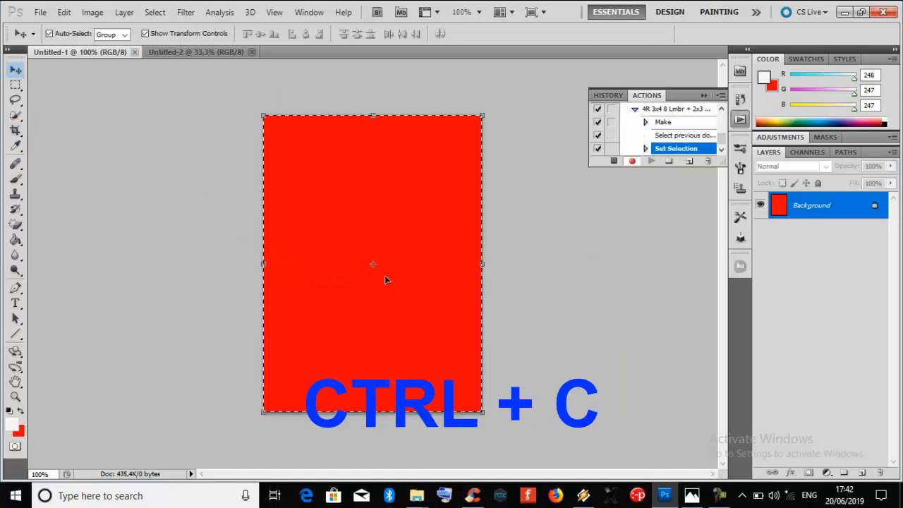
{"action": "key", "text": "ctrl+c"}
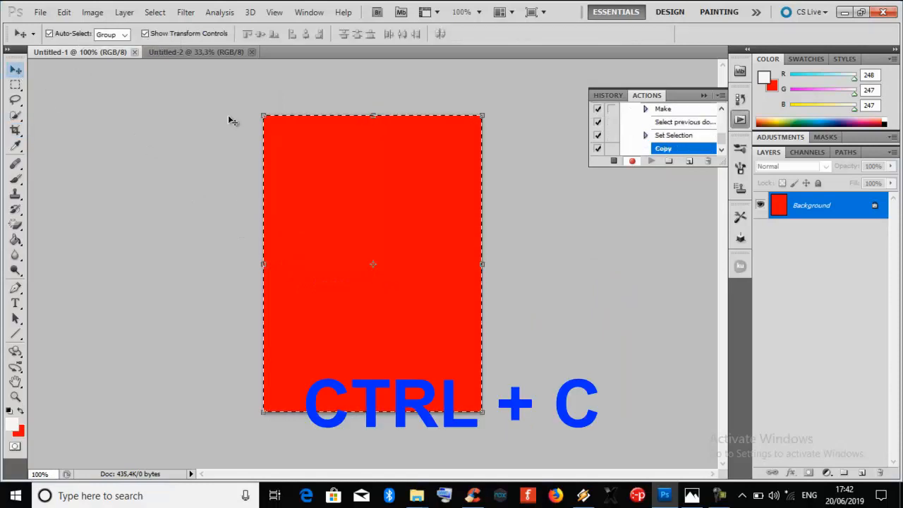
Paste the red rectangle into Untitled-2 and move it to the canvas's upper-left corner
{"action": "left_click", "coordinate": [189, 51]}
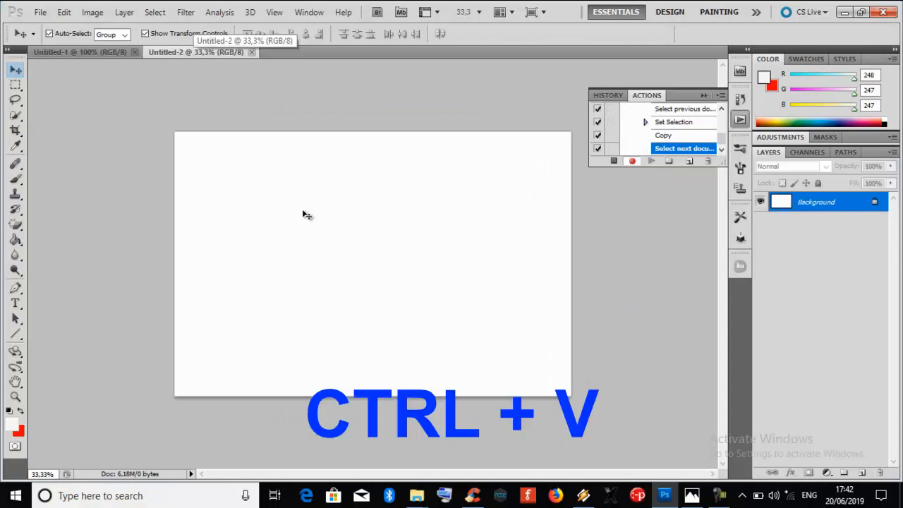
{"action": "key", "text": "ctrl+v"}
{"action": "left_click_drag", "start_coordinate": [365, 244], "coordinate": [215, 170]}
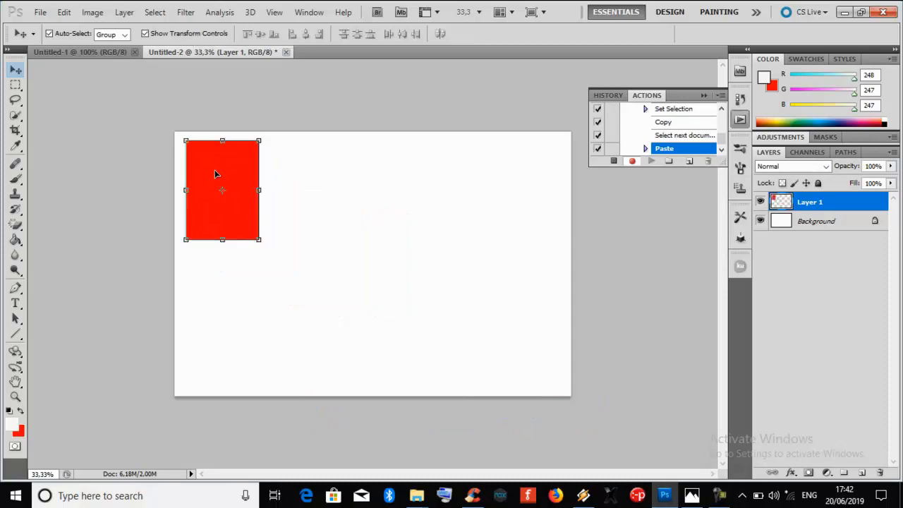
Rotate the pasted red rectangle 90° clockwise
{"action": "left_click", "coordinate": [64, 13]}
{"action": "mouse_move", "coordinate": [149, 264]}
{"action": "left_click", "coordinate": [313, 381]}
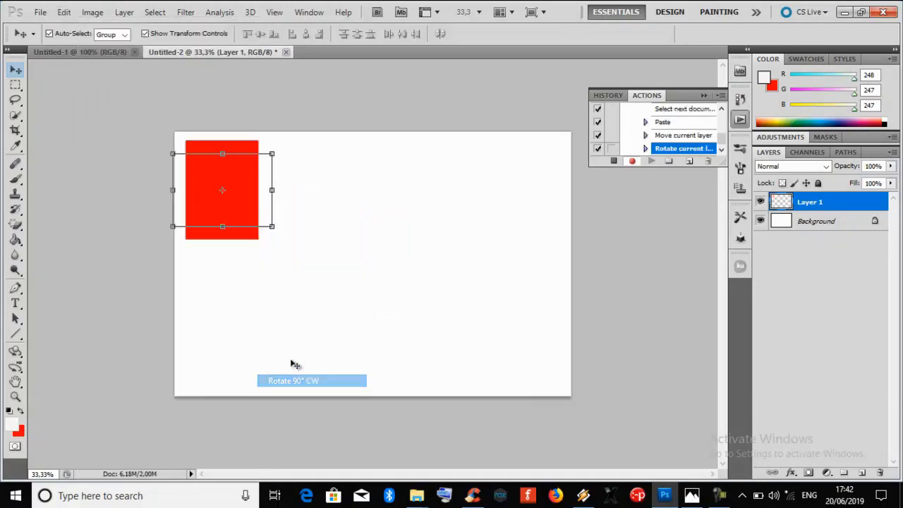
Arrange the rotated red rectangle and two duplicates as a column of three along the canvas's left edge and flatten the image
{"action": "left_click_drag", "start_coordinate": [234, 178], "coordinate": [264, 342]}
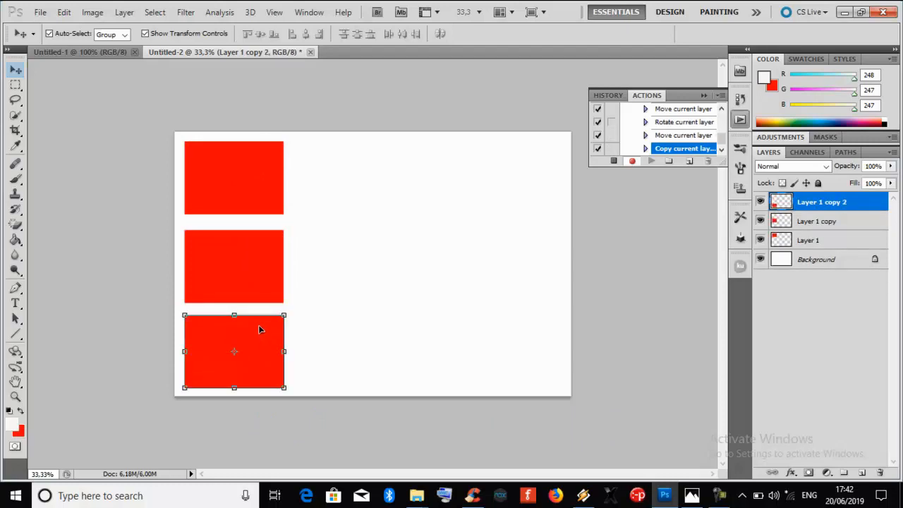
{"action": "left_click", "coordinate": [842, 224], "text": "shift"}
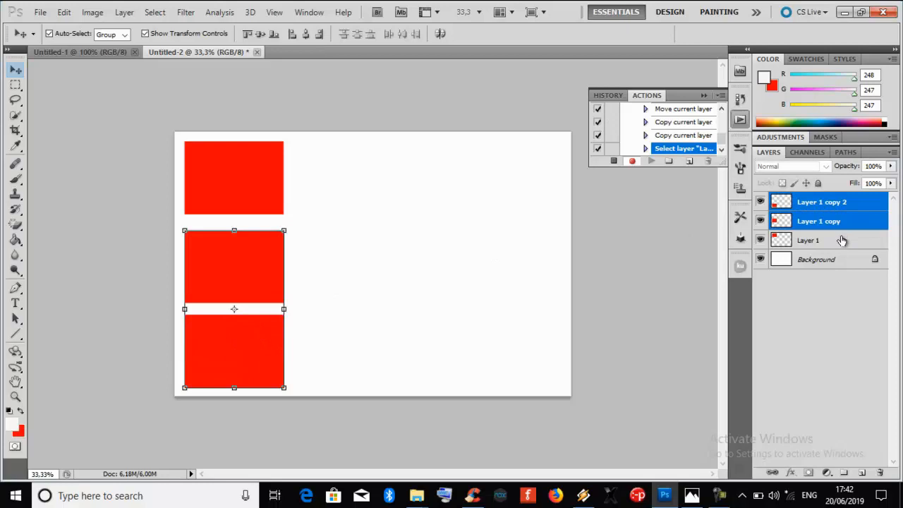
{"action": "left_click", "coordinate": [842, 240], "text": "shift"}
{"action": "right_click", "coordinate": [845, 242]}
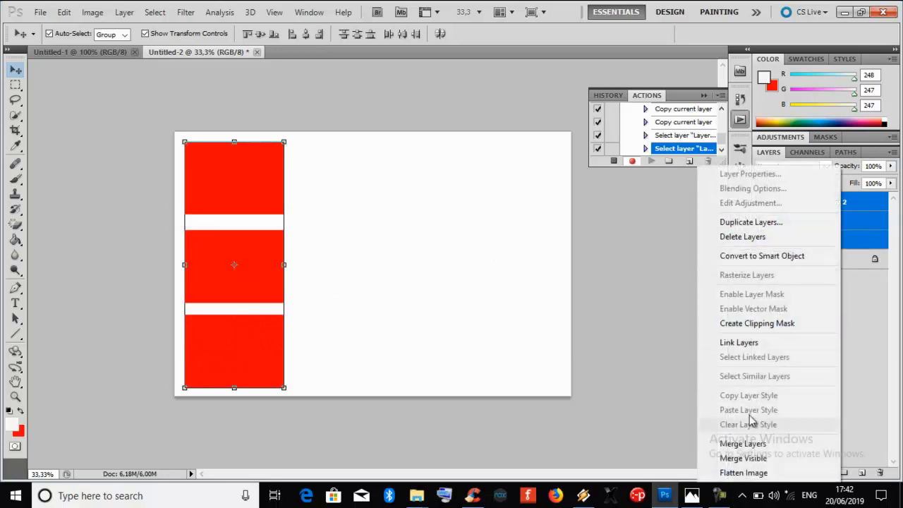
{"action": "left_click", "coordinate": [773, 478]}
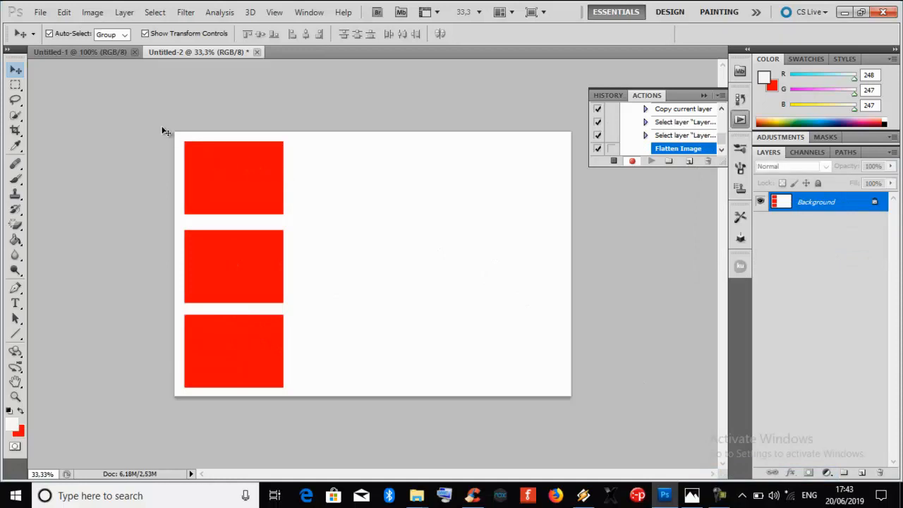
Paste another red rectangle, move it to the right of the first column's upper rectangle and rotate it 90° clockwise
{"action": "key", "text": "ctrl+v"}
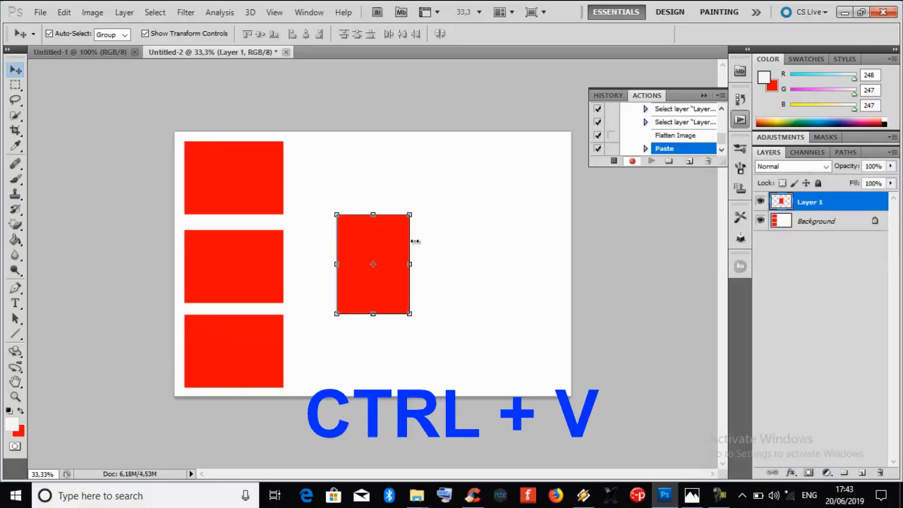
{"action": "left_click_drag", "start_coordinate": [389, 252], "coordinate": [364, 186]}
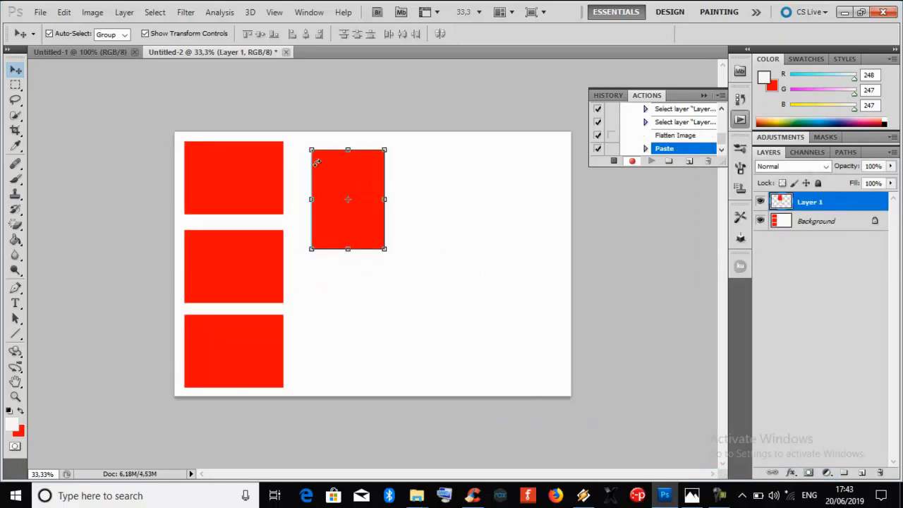
{"action": "left_click", "coordinate": [64, 12]}
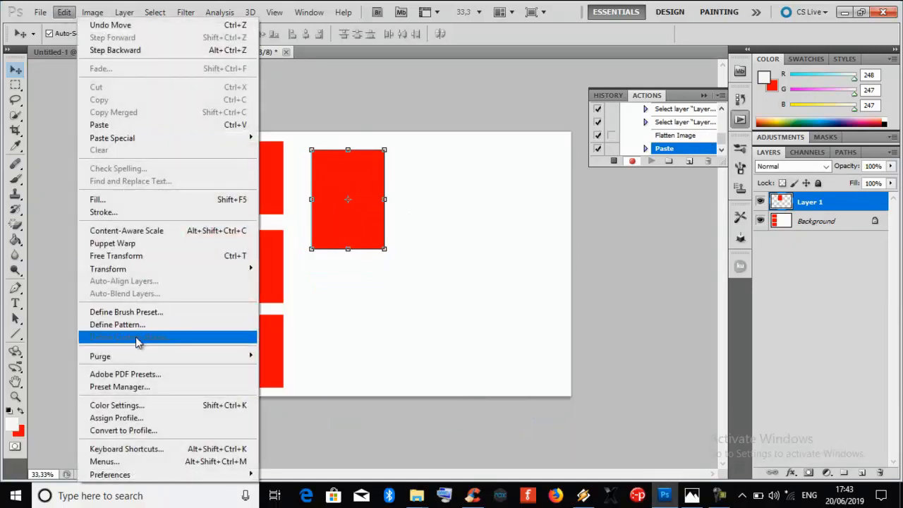
{"action": "mouse_move", "coordinate": [203, 271]}
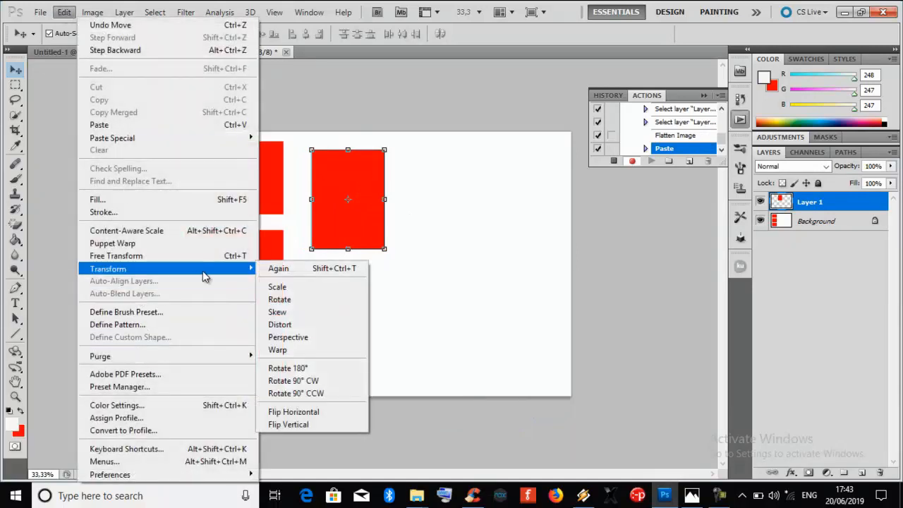
{"action": "left_click", "coordinate": [290, 380]}
Align the new rectangle with the top row, duplicate it twice downward to form a second column of three, and flatten the image
{"action": "left_click_drag", "start_coordinate": [371, 194], "coordinate": [384, 344]}
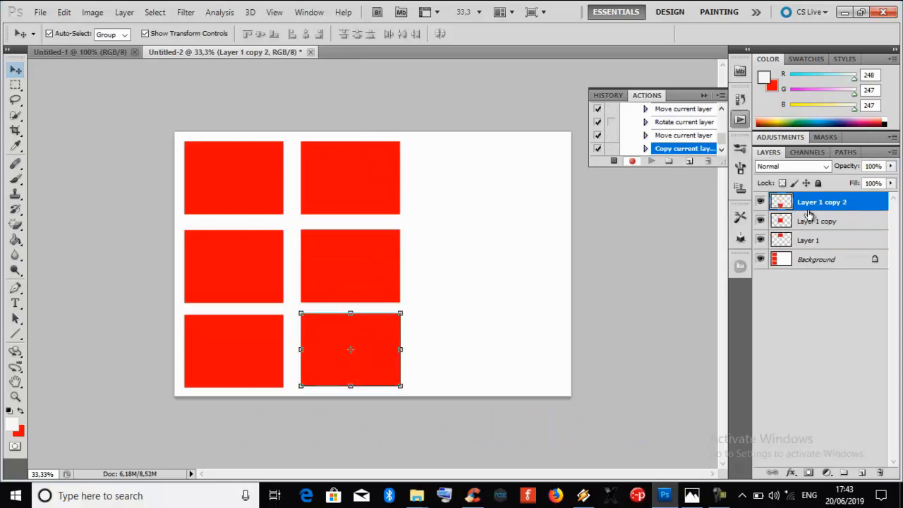
{"action": "left_click", "coordinate": [811, 241], "text": "shift"}
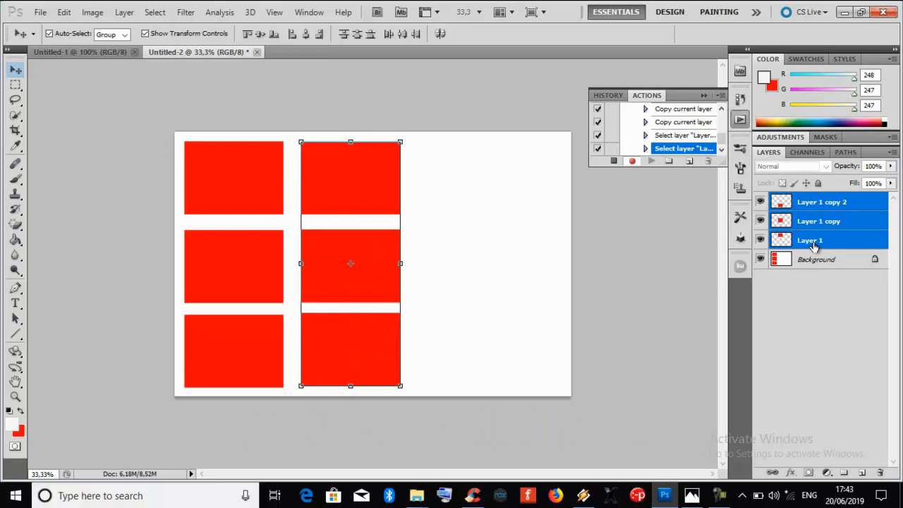
{"action": "right_click", "coordinate": [813, 243]}
{"action": "left_click", "coordinate": [716, 472]}
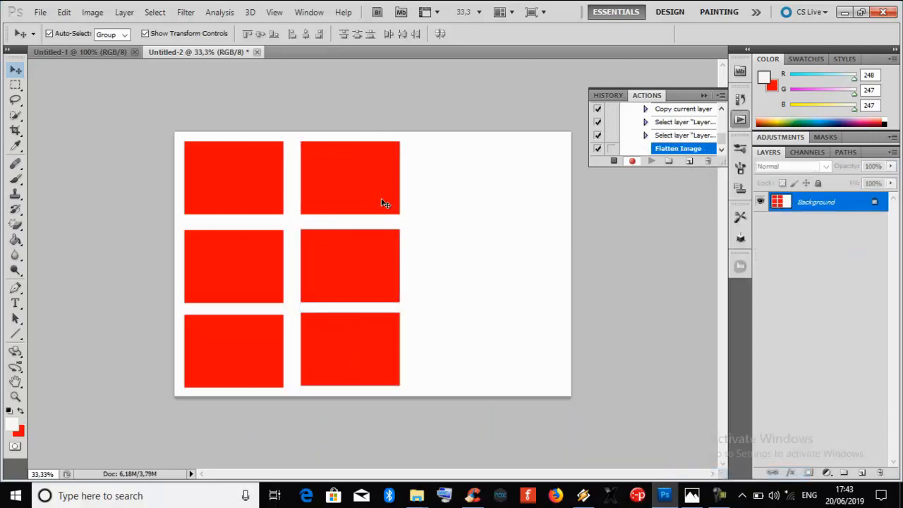
Paste another red rectangle, move it to the right of the second column's upper rectangle and rotate it 90° clockwise
{"action": "key", "text": "ctrl+v"}
{"action": "left_click_drag", "start_coordinate": [383, 245], "coordinate": [462, 171]}
{"action": "left_click", "coordinate": [64, 12]}
{"action": "mouse_move", "coordinate": [126, 270]}
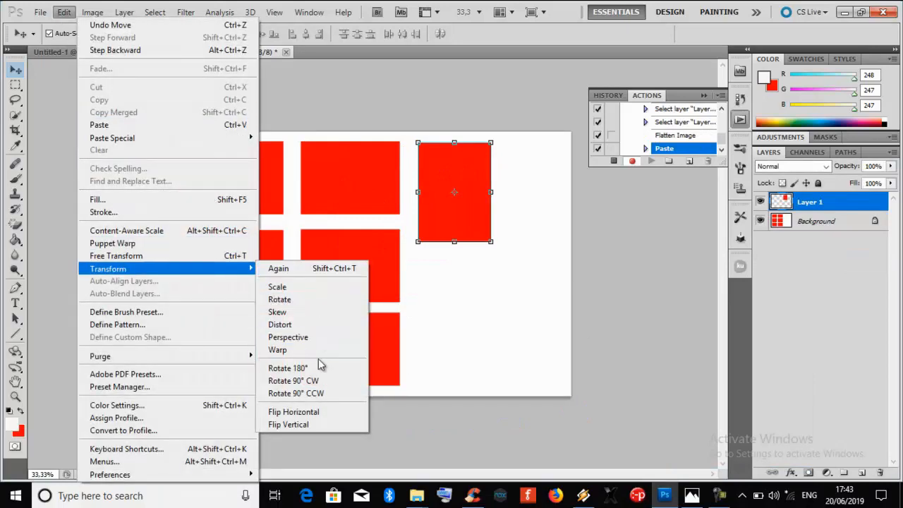
{"action": "left_click", "coordinate": [324, 384]}
Align the third column's rectangle with the top row, duplicate it once into the middle row and flatten the image
{"action": "left_click_drag", "start_coordinate": [474, 186], "coordinate": [482, 259]}
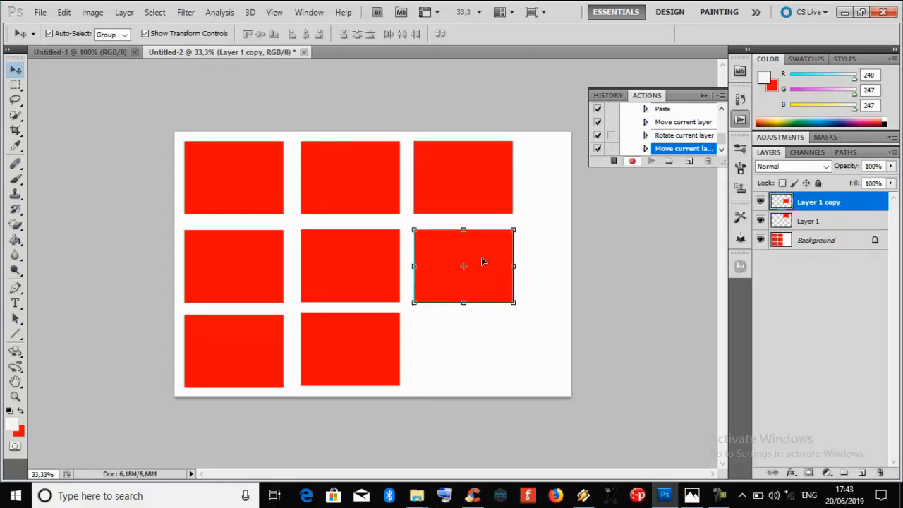
{"action": "left_click", "coordinate": [817, 223], "text": "shift"}
{"action": "right_click", "coordinate": [817, 223]}
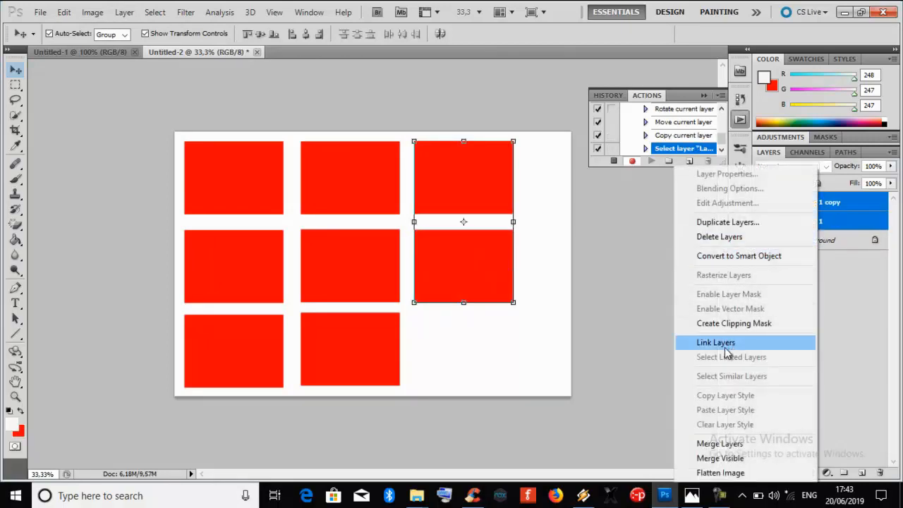
{"action": "left_click", "coordinate": [721, 472]}
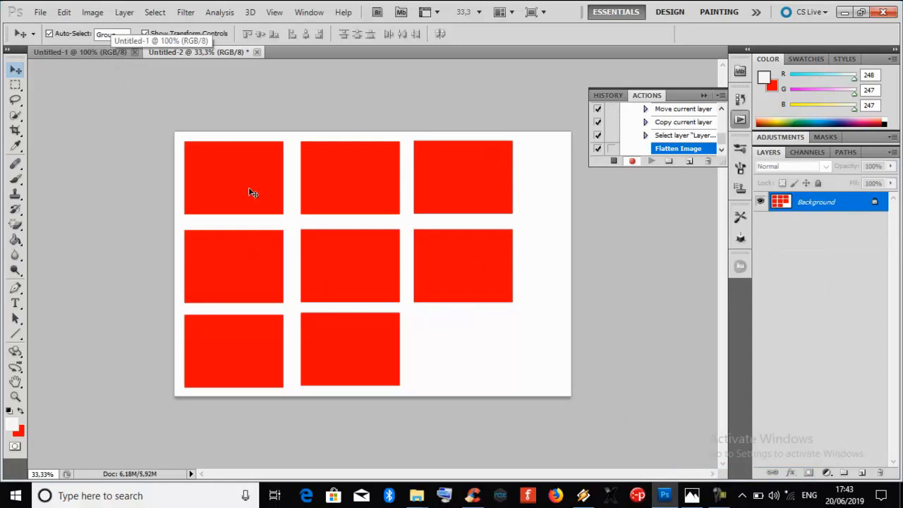
Switch to Untitled-1 and set the Crop tool's size to 1.8 cm wide by 2.8 cm high
{"action": "left_click", "coordinate": [98, 54]}
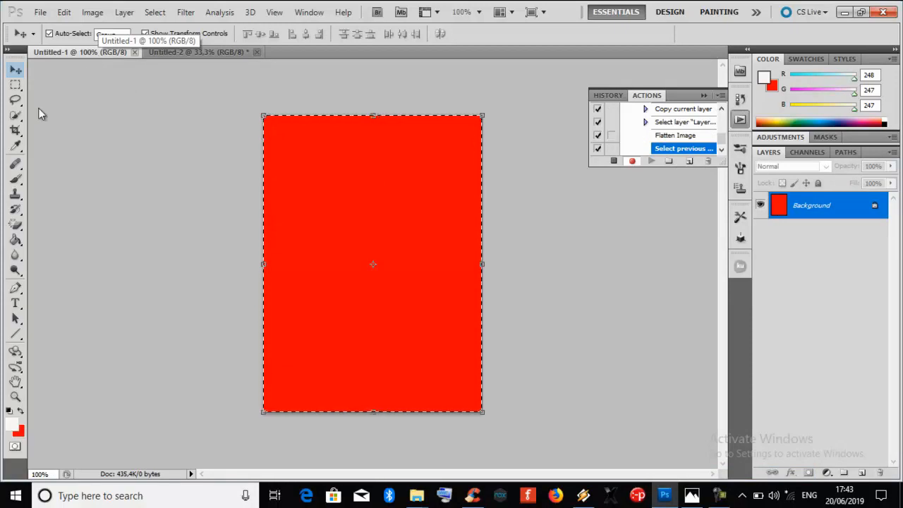
{"action": "left_click_drag", "start_coordinate": [15, 135], "coordinate": [64, 131]}
{"action": "left_click", "coordinate": [74, 33]}
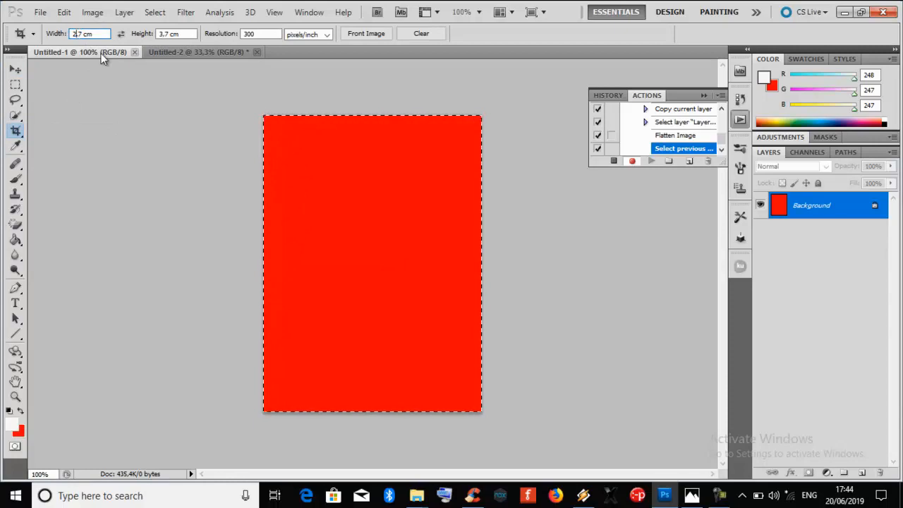
{"action": "key", "text": "BackSpace"}
{"action": "type", "text": "1"}
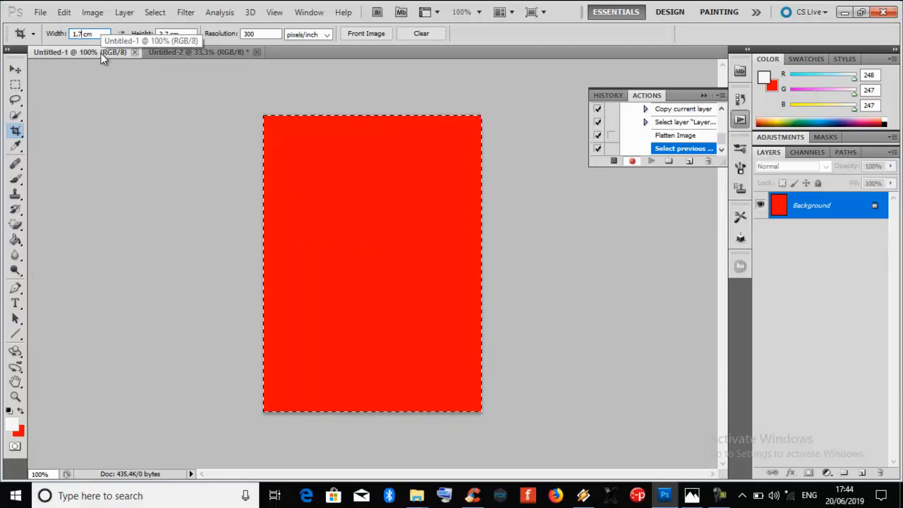
{"action": "key", "text": "BackSpace"}
{"action": "type", "text": "8"}
{"action": "key", "text": "Tab"}
{"action": "type", "text": "2,"}
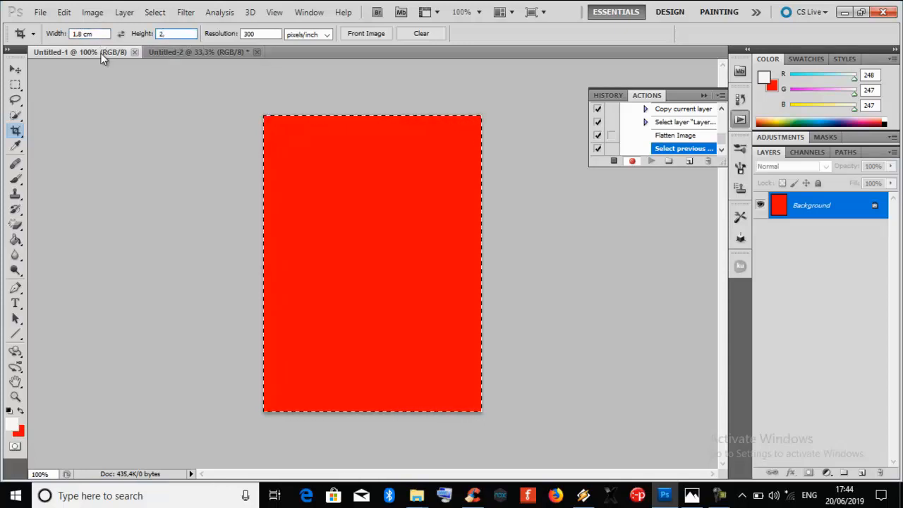
{"action": "type", "text": "8"}
Deselect the red canvas and crop it at full height, with the crop area centred horizontally
{"action": "left_click", "coordinate": [265, 118]}
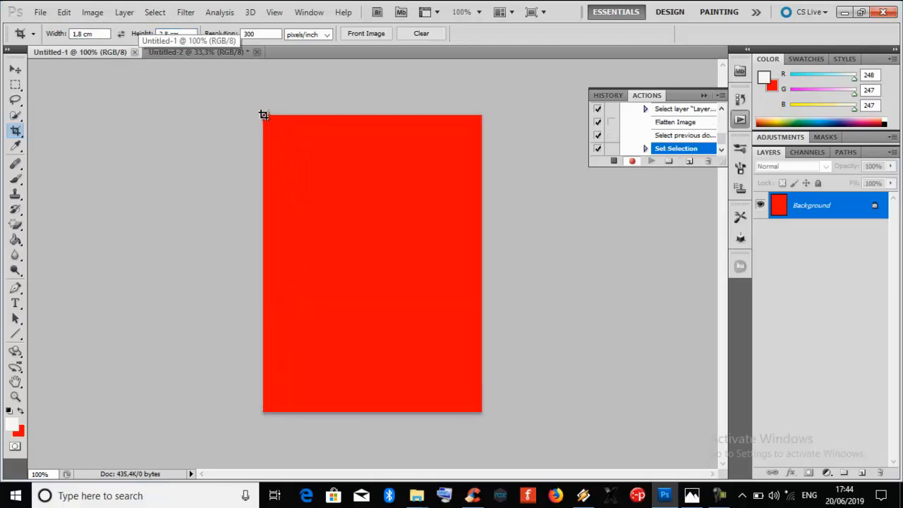
{"action": "left_click_drag", "start_coordinate": [320, 189], "coordinate": [529, 433]}
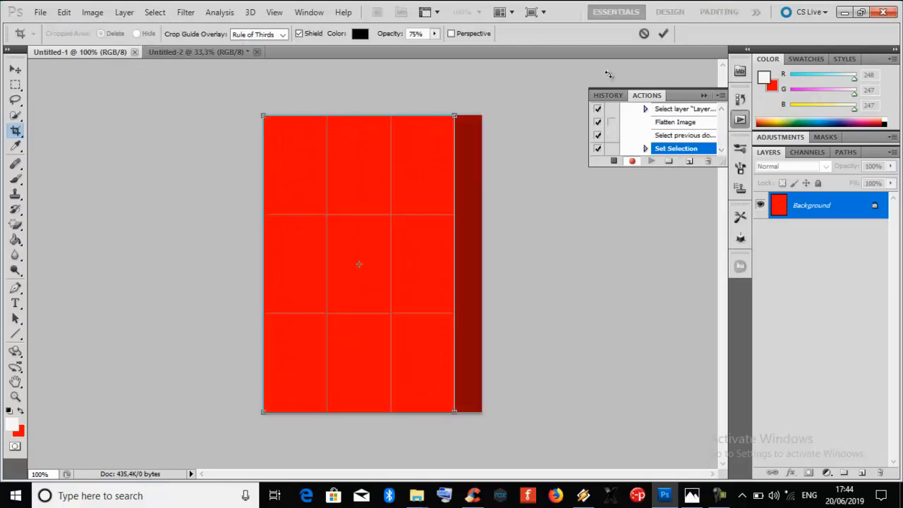
{"action": "left_click_drag", "start_coordinate": [357, 218], "coordinate": [391, 218]}
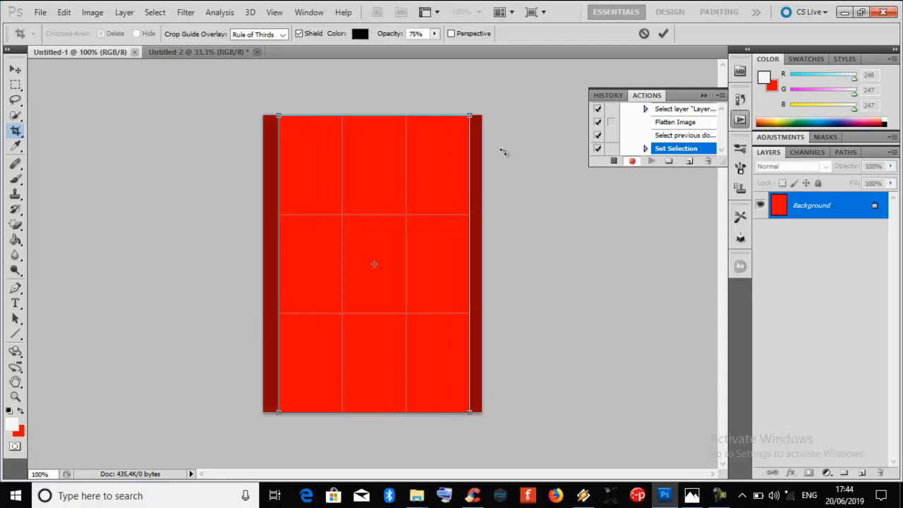
{"action": "left_click", "coordinate": [663, 34]}
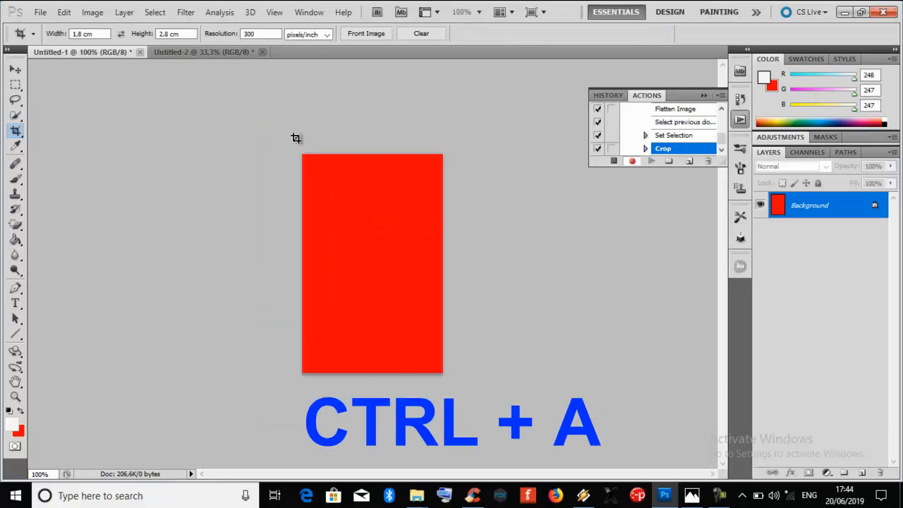
Copy the entire cropped red image and paste it into Untitled-2
{"action": "key", "text": "ctrl+a"}
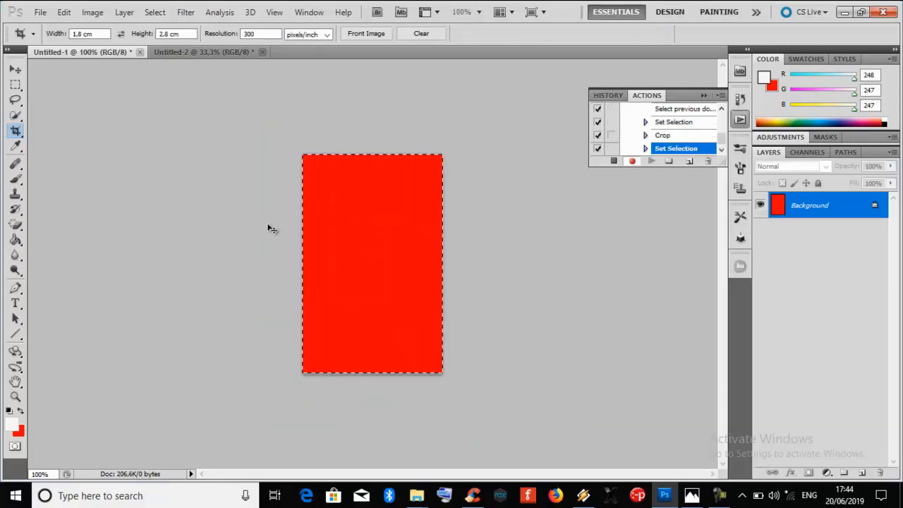
{"action": "key", "text": "ctrl+c"}
{"action": "left_click", "coordinate": [181, 56]}
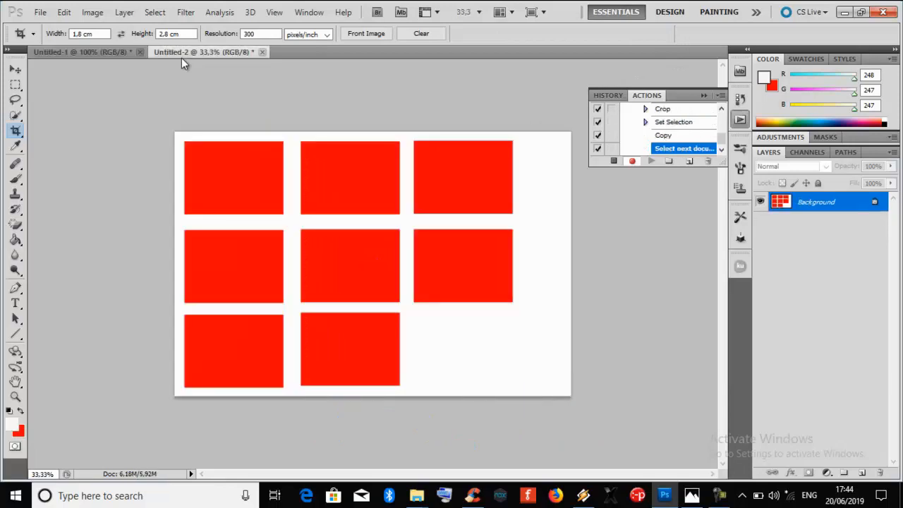
{"action": "key", "text": "ctrl+v"}
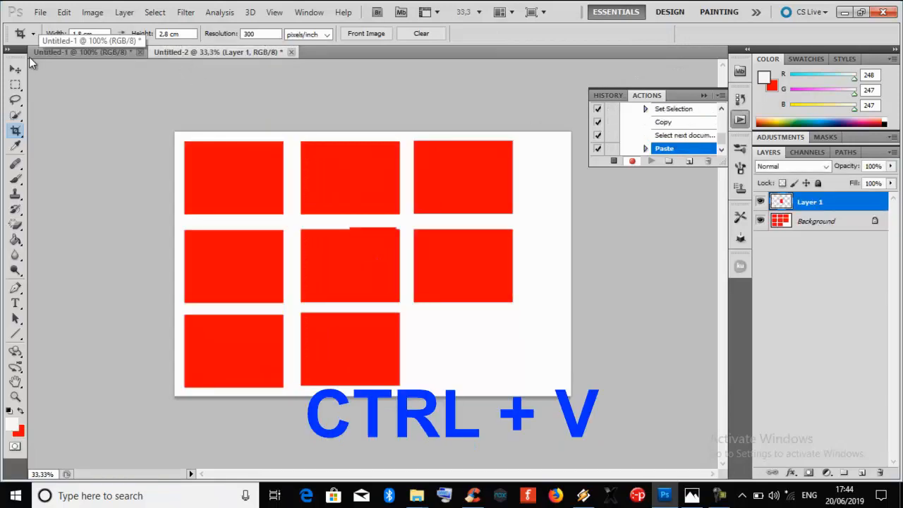
Move the small red rectangle to the canvas's upper-right corner and nudge it horizontally into the gap beside the third column
{"action": "left_click", "coordinate": [14, 73]}
{"action": "left_click_drag", "start_coordinate": [368, 258], "coordinate": [534, 170]}
{"action": "key", "text": "Right"}
{"action": "key", "text": "Right"}
{"action": "key", "text": "Right"}
{"action": "key", "text": "Right"}
{"action": "key", "text": "Right"}
{"action": "key", "text": "Right"}
{"action": "key", "text": "Right"}
{"action": "key", "text": "Right"}
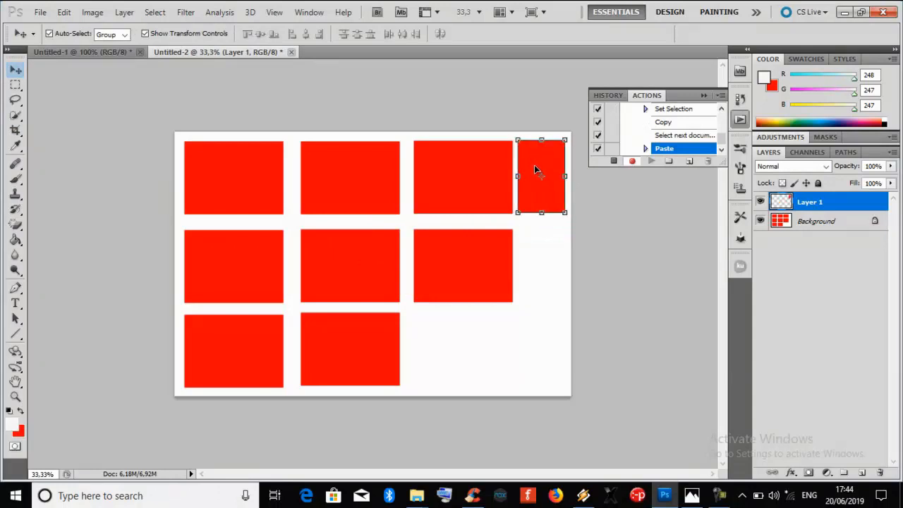
{"action": "key", "text": "Right"}
{"action": "key", "text": "Right"}
{"action": "key", "text": "Right"}
{"action": "key", "text": "Right"}
{"action": "key", "text": "Right"}
{"action": "key", "text": "Right"}
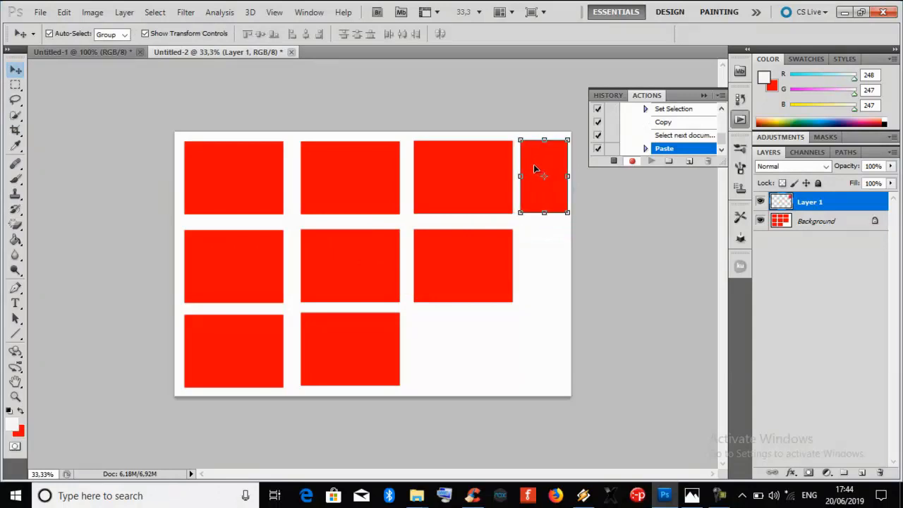
{"action": "key", "text": "Left"}
{"action": "key", "text": "Left"}
{"action": "key", "text": "Left"}
{"action": "key", "text": "Left"}
{"action": "key", "text": "Left"}
{"action": "key", "text": "Left"}
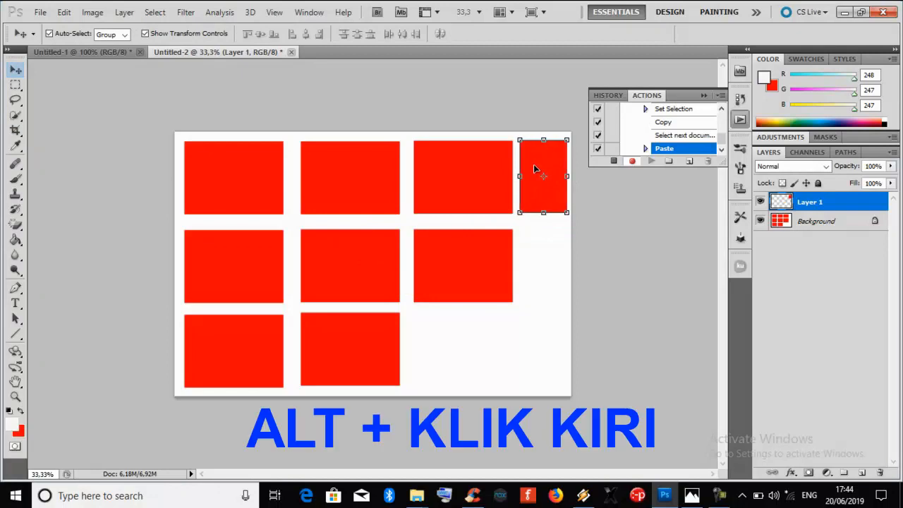
Duplicate the small rectangle twice down the right edge and once beside the bottom one, and flatten all layers
{"action": "left_click_drag", "start_coordinate": [544, 170], "coordinate": [484, 341]}
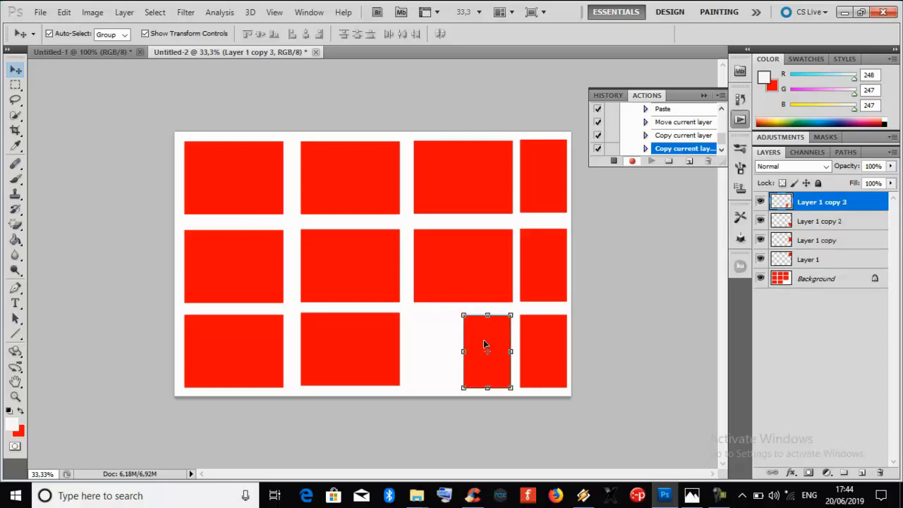
{"action": "left_click", "coordinate": [637, 242]}
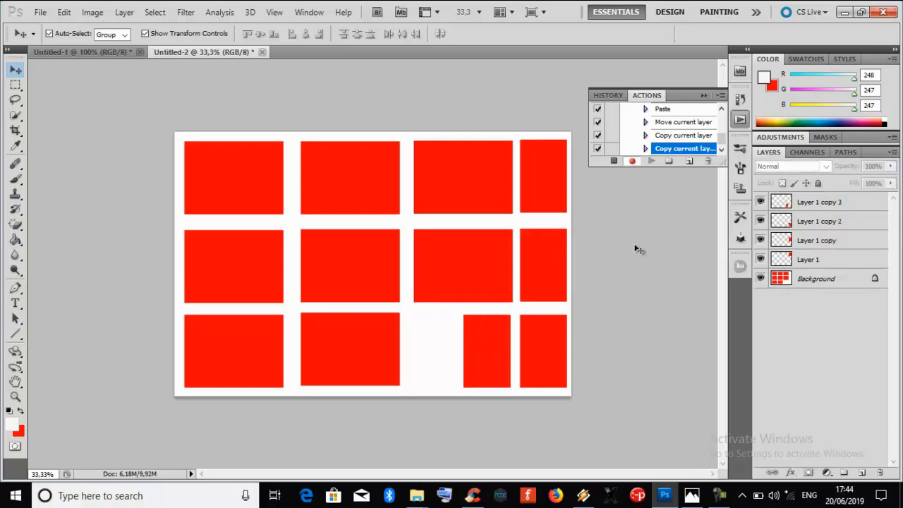
{"action": "left_click", "coordinate": [848, 205]}
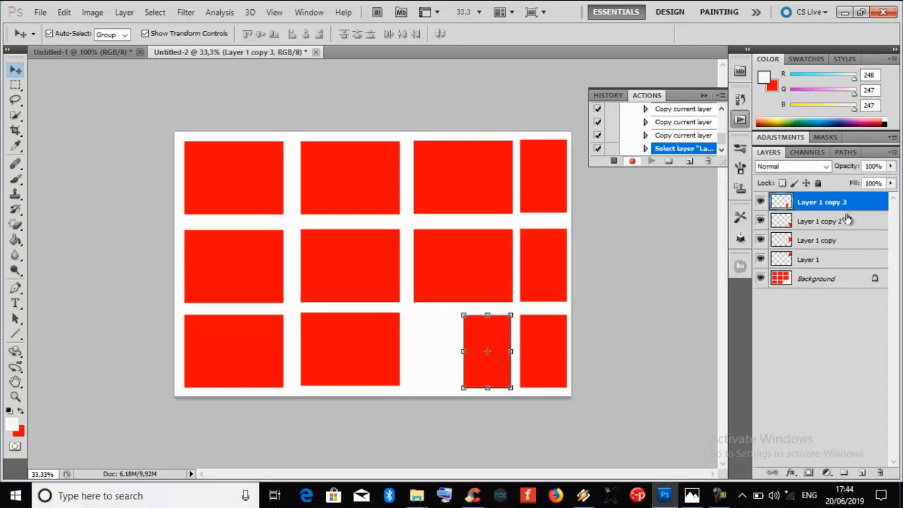
{"action": "left_click", "coordinate": [848, 221], "text": "shift"}
{"action": "left_click", "coordinate": [846, 240], "text": "shift"}
{"action": "left_click", "coordinate": [841, 266], "text": "shift"}
{"action": "right_click", "coordinate": [841, 270]}
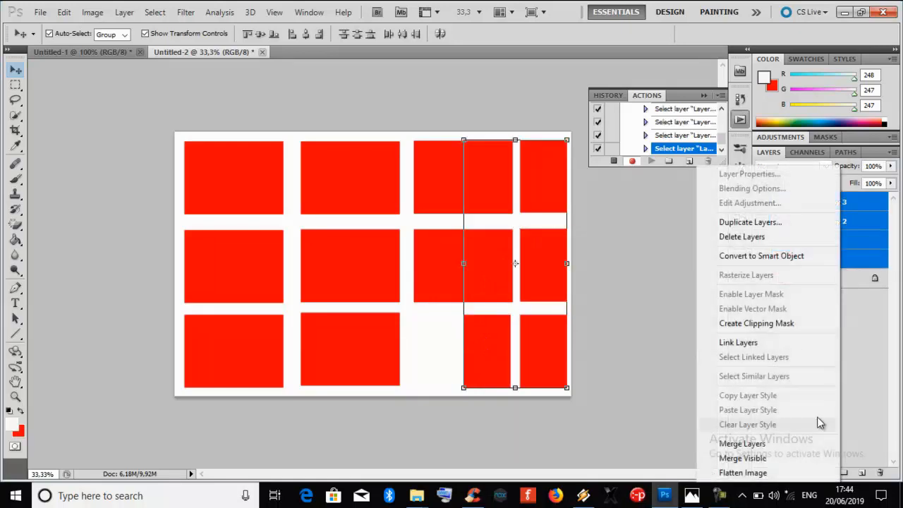
{"action": "left_click", "coordinate": [801, 473]}
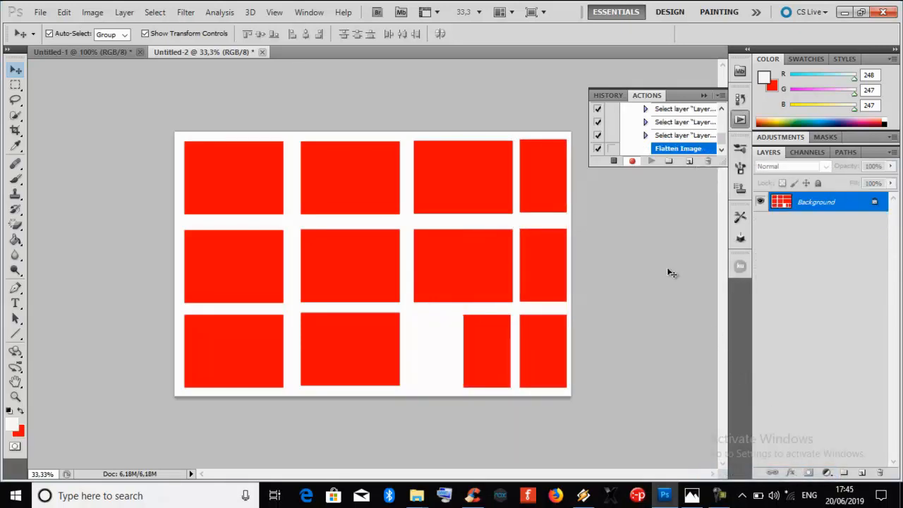
Stop recording the action and close Untitled-2 without saving
{"action": "left_click", "coordinate": [613, 161]}
{"action": "left_click", "coordinate": [262, 52]}
{"action": "left_click", "coordinate": [455, 196]}
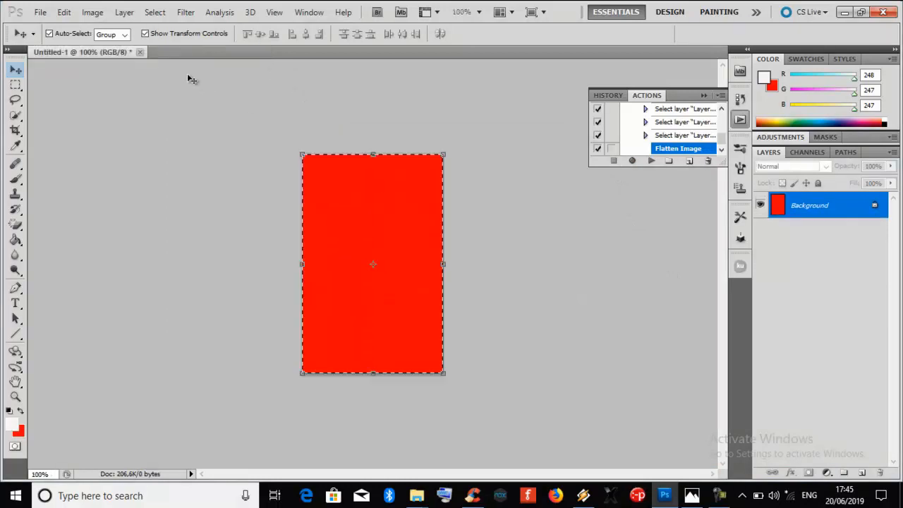
Close Untitled-1 without saving and open the first orange-jacket portrait with a light background from the Dok.WA folder
{"action": "left_click", "coordinate": [139, 52]}
{"action": "left_click", "coordinate": [437, 198]}
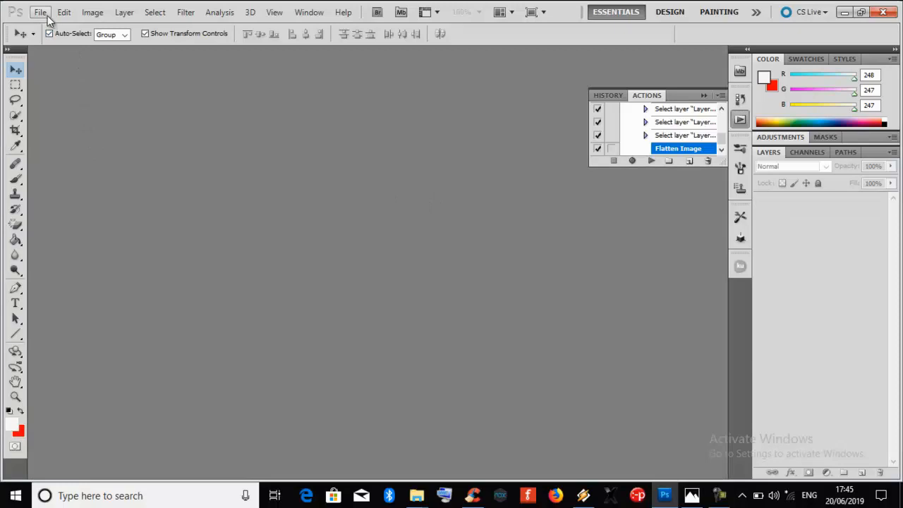
{"action": "double_click", "coordinate": [217, 223]}
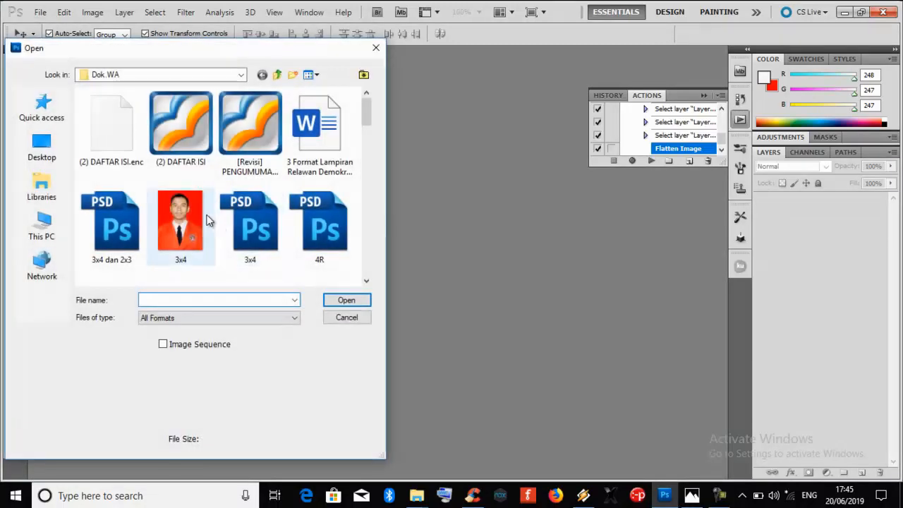
{"action": "scroll", "coordinate": [207, 221], "scroll_direction": "down", "scroll_amount": 3}
{"action": "double_click", "coordinate": [101, 259]}
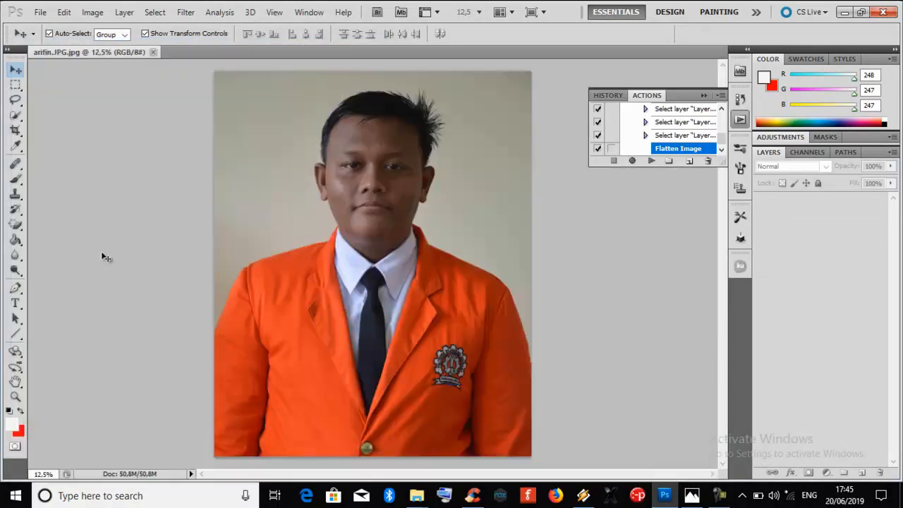
Examine the portrait's document width and height in the Image Size settings
{"action": "left_click", "coordinate": [92, 12]}
{"action": "left_click", "coordinate": [132, 113]}
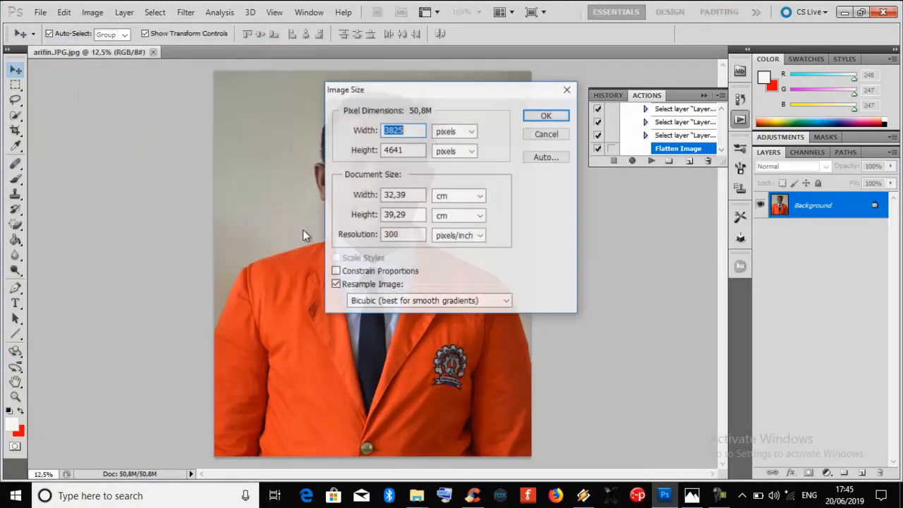
{"action": "left_click_drag", "start_coordinate": [416, 195], "coordinate": [365, 193]}
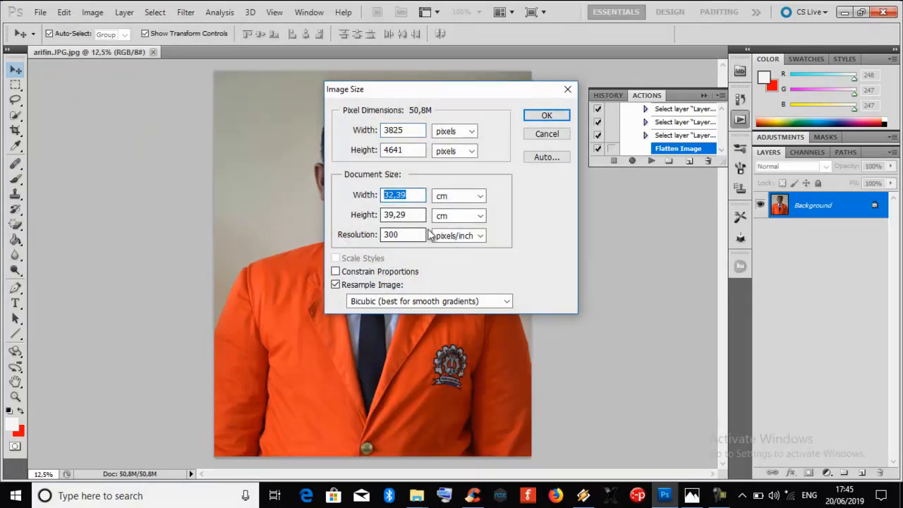
{"action": "left_click_drag", "start_coordinate": [421, 216], "coordinate": [359, 220]}
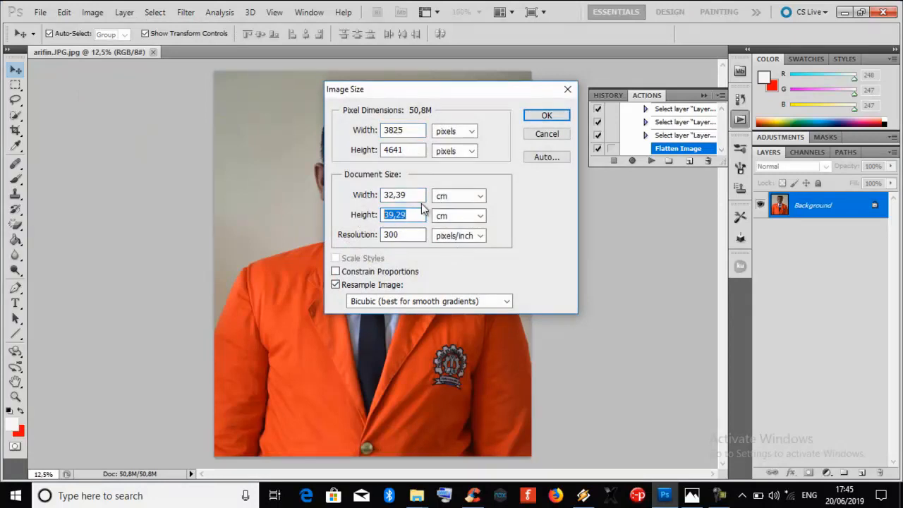
{"action": "left_click", "coordinate": [548, 116]}
Crop the portrait to 2.8 x 3.8 cm at 300 pixels/inch, centring the crop frame on the subject over the full photo height
{"action": "left_click_drag", "start_coordinate": [16, 129], "coordinate": [47, 134]}
{"action": "left_click", "coordinate": [47, 134]}
{"action": "left_click", "coordinate": [84, 34]}
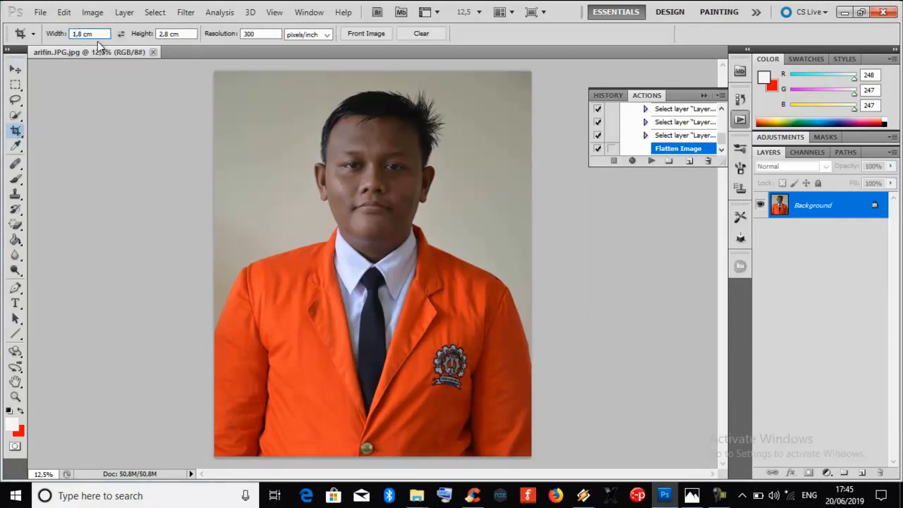
{"action": "left_click", "coordinate": [161, 34]}
{"action": "key", "text": "BackSpace"}
{"action": "type", "text": "3"}
{"action": "left_click_drag", "start_coordinate": [213, 74], "coordinate": [534, 468]}
{"action": "left_click_drag", "start_coordinate": [409, 350], "coordinate": [414, 329]}
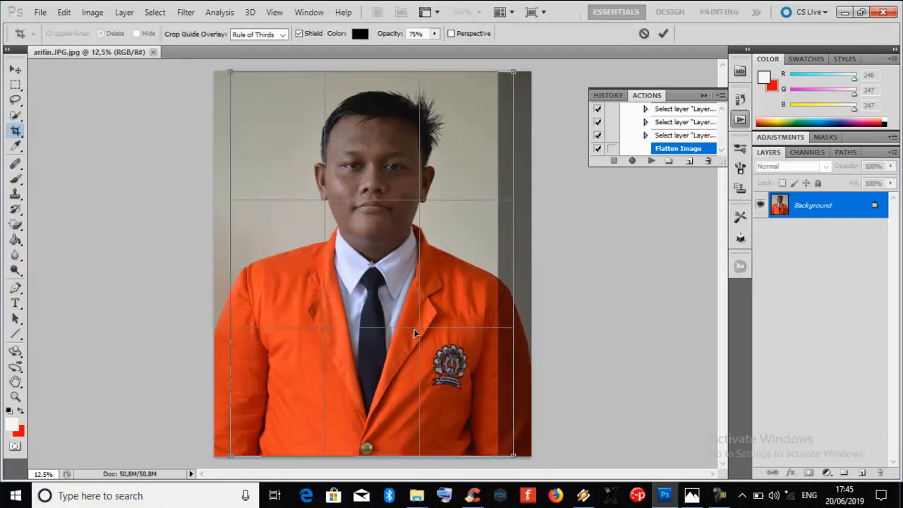
{"action": "left_click", "coordinate": [663, 35]}
Play the "4R 3x4 8 Lmbr + 2x3" action from the PAS FOTO CETAK set on the cropped portrait
{"action": "scroll", "coordinate": [721, 111], "scroll_direction": "up", "scroll_amount": 15}
{"action": "scroll", "coordinate": [721, 112], "scroll_direction": "up", "scroll_amount": 15}
{"action": "scroll", "coordinate": [721, 111], "scroll_direction": "up", "scroll_amount": 15}
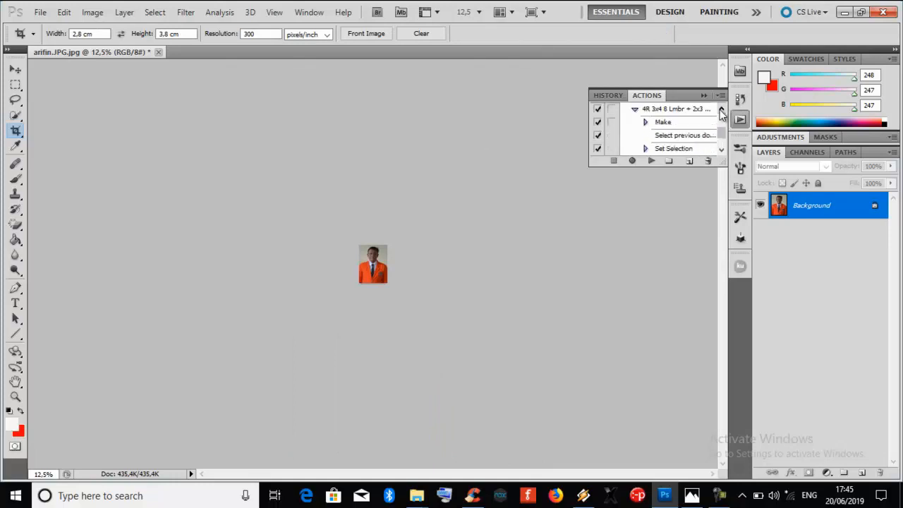
{"action": "scroll", "coordinate": [721, 111], "scroll_direction": "up", "scroll_amount": 1}
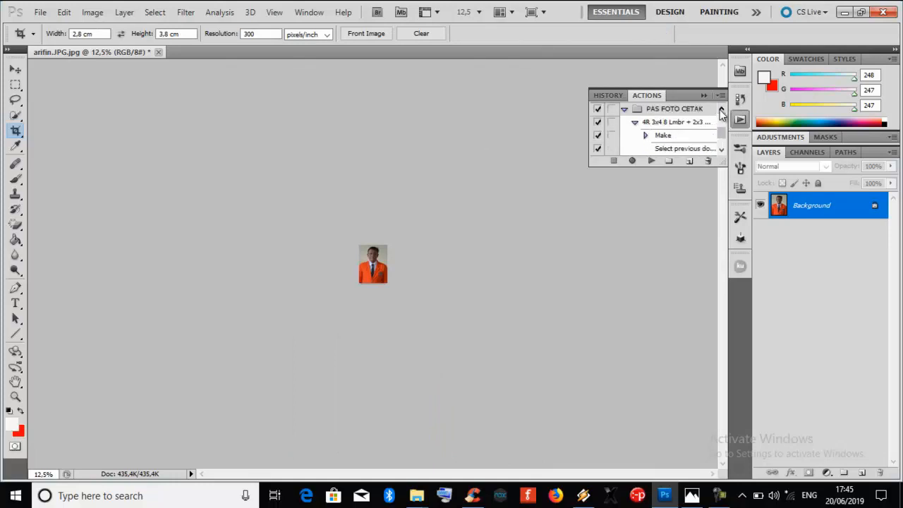
{"action": "left_click", "coordinate": [663, 123]}
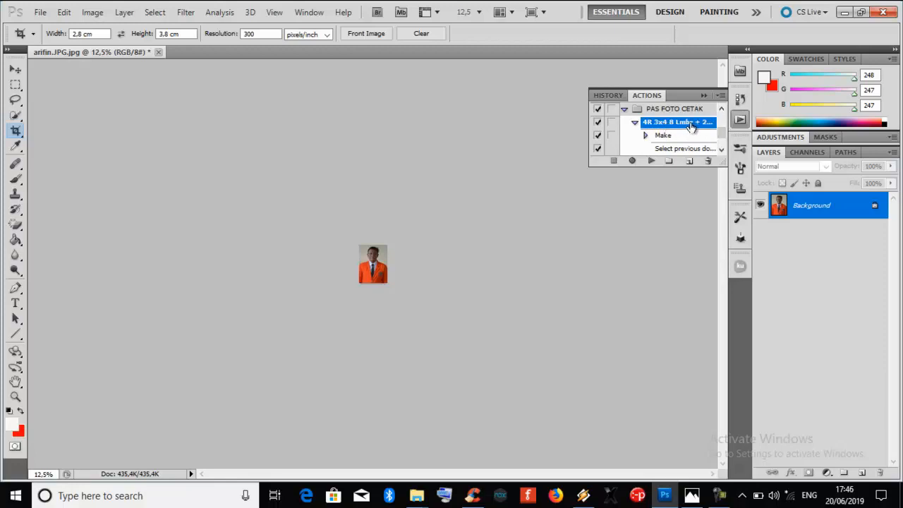
{"action": "left_click", "coordinate": [651, 162]}
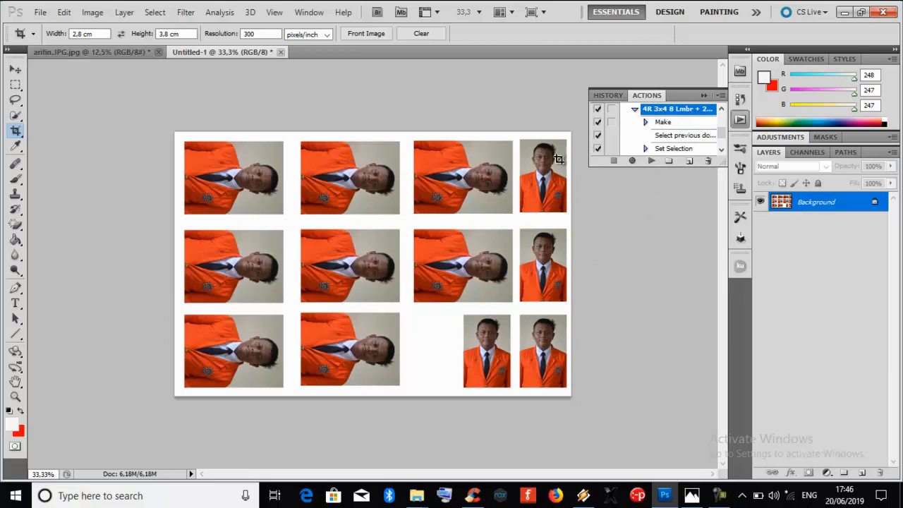
Close the generated photo sheet and the cropped portrait without saving either one
{"action": "left_click", "coordinate": [284, 53]}
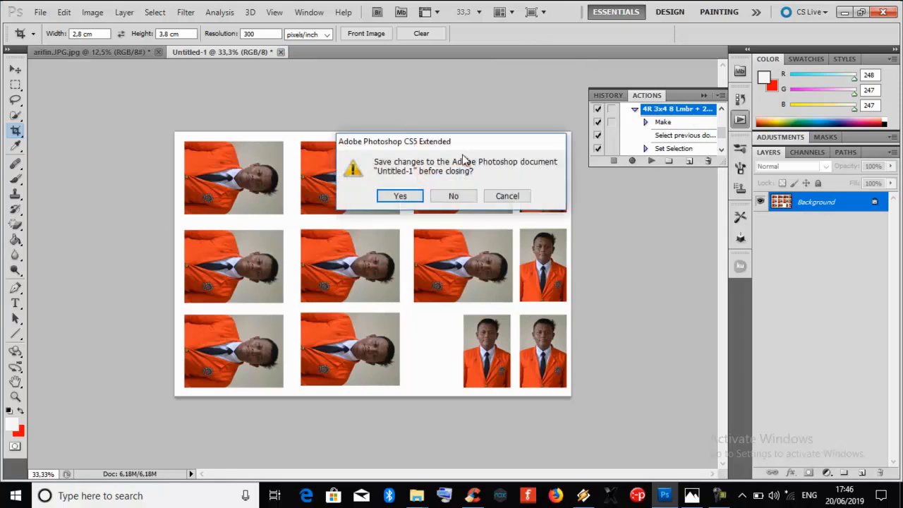
{"action": "left_click", "coordinate": [465, 198]}
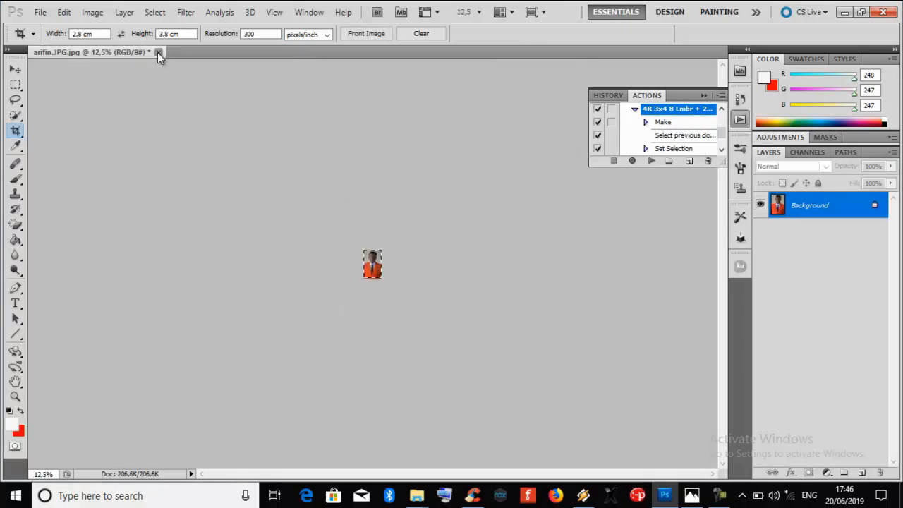
{"action": "left_click", "coordinate": [158, 53]}
{"action": "left_click", "coordinate": [459, 197]}
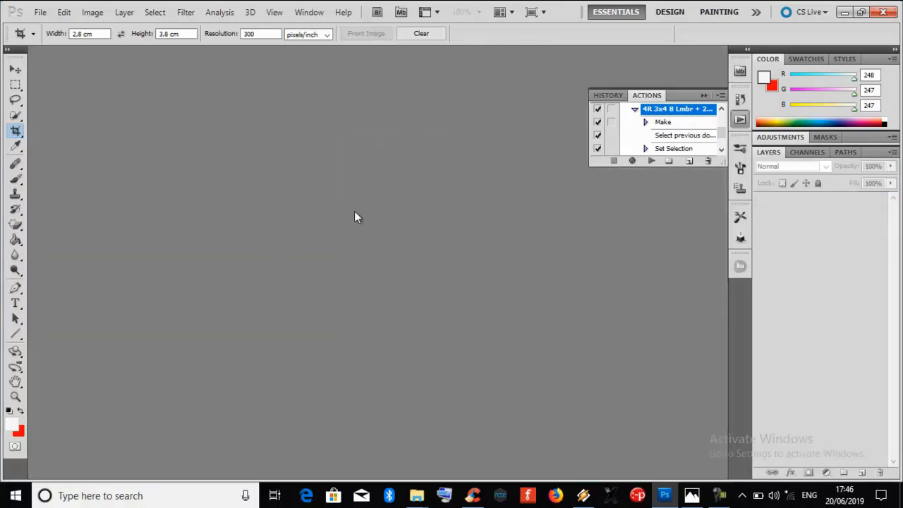
Open the second portrait in the lower row of orange-jacket photos from the Dok.WA folder
{"action": "double_click", "coordinate": [320, 226]}
{"action": "scroll", "coordinate": [308, 222], "scroll_direction": "down", "scroll_amount": 3}
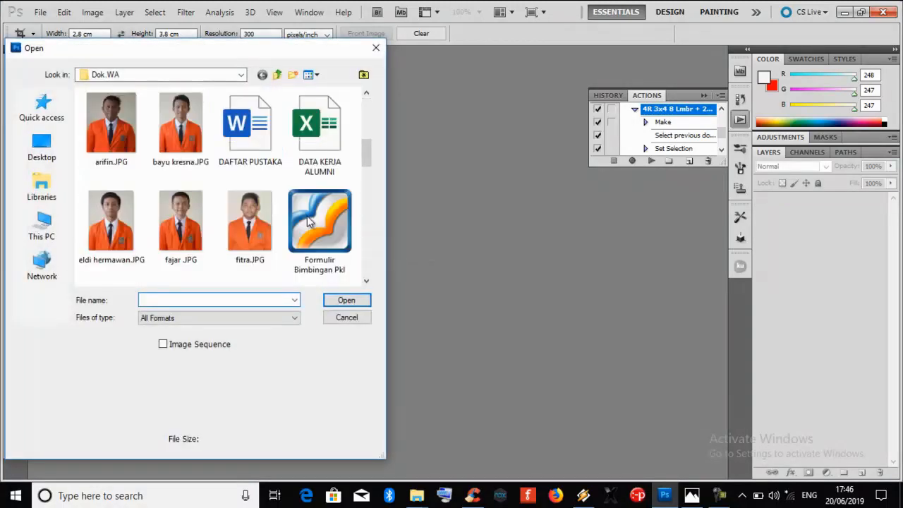
{"action": "double_click", "coordinate": [186, 222]}
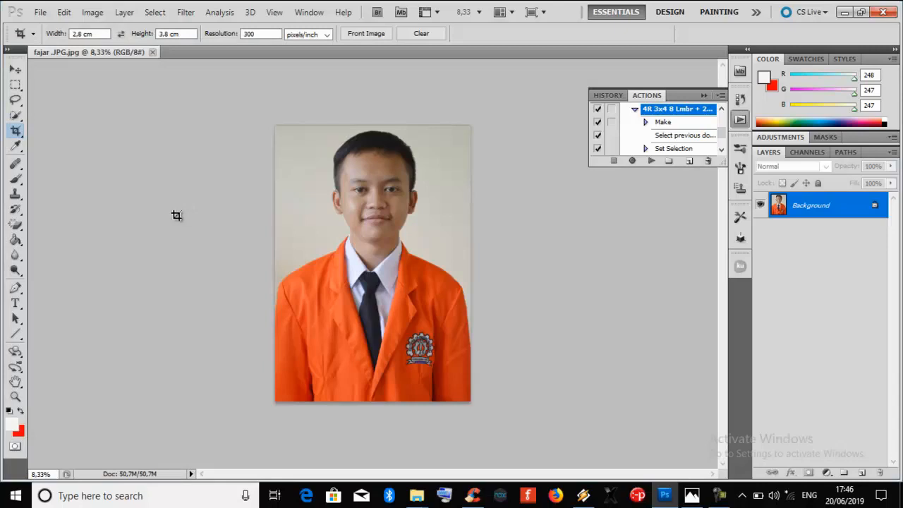
Crop the new portrait to 2.8 x 3.8 cm from the top of the photo and play the "4R 3x4 8 Lmbr + 2x3" action on it
{"action": "right_click", "coordinate": [16, 131]}
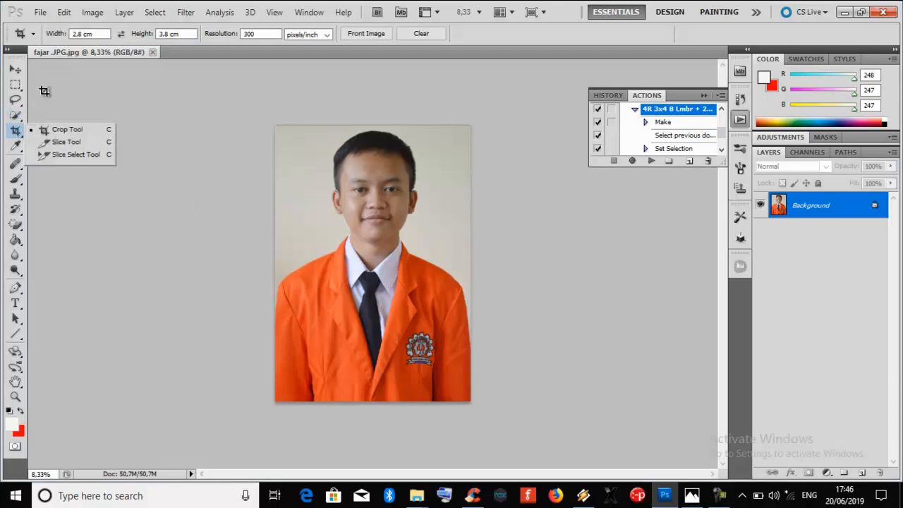
{"action": "left_click", "coordinate": [83, 34]}
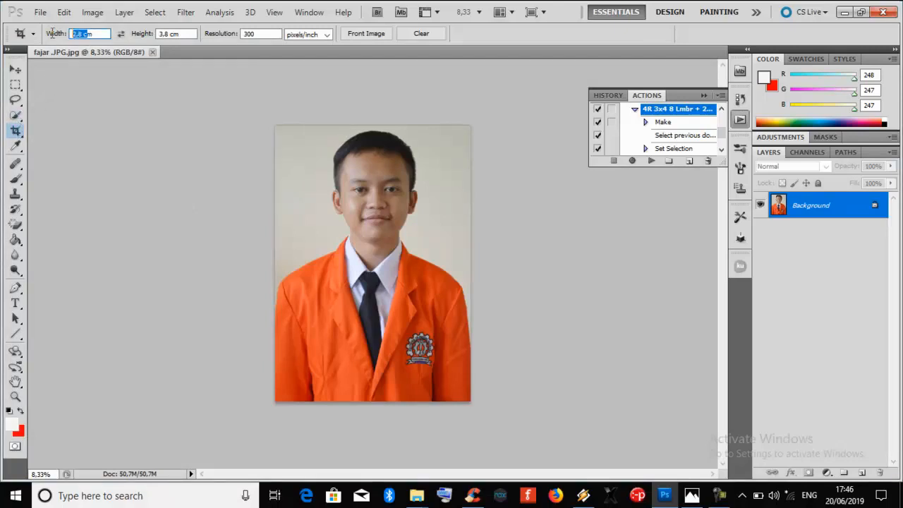
{"action": "left_click", "coordinate": [191, 36]}
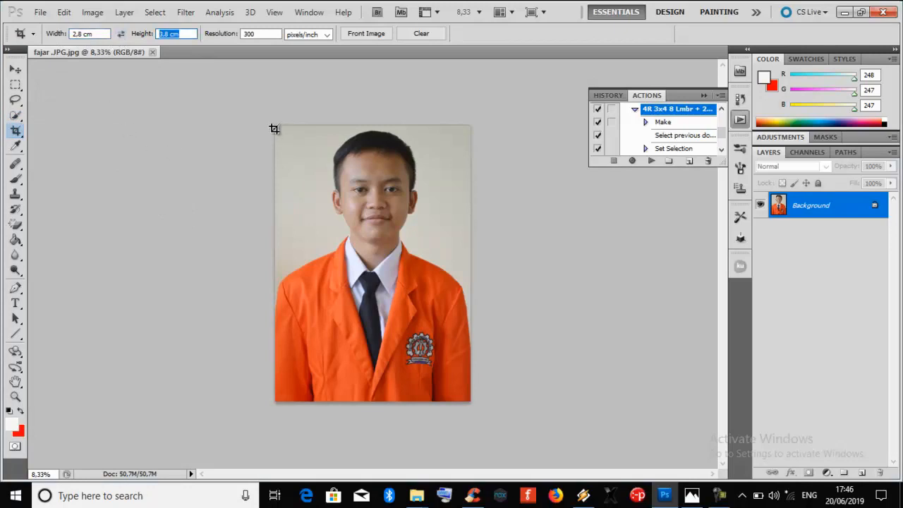
{"action": "left_click_drag", "start_coordinate": [271, 125], "coordinate": [484, 447]}
{"action": "left_click_drag", "start_coordinate": [426, 284], "coordinate": [422, 273]}
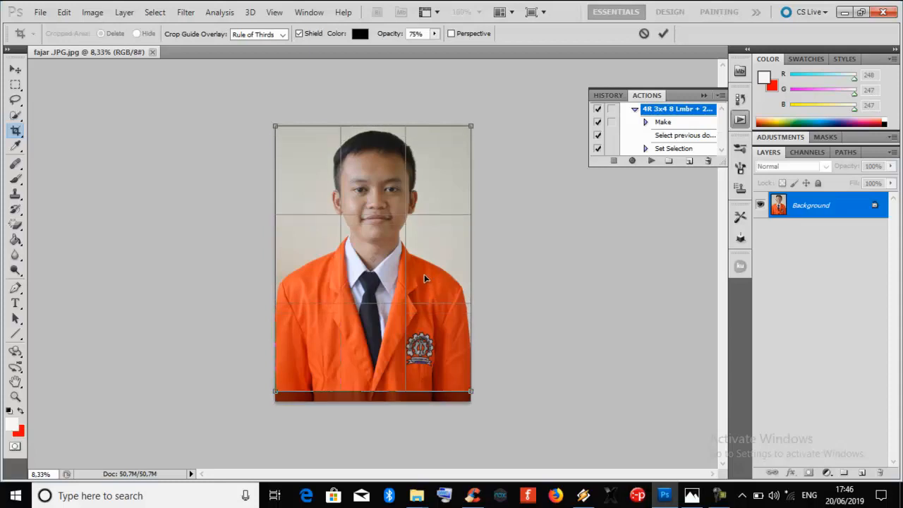
{"action": "left_click", "coordinate": [664, 34]}
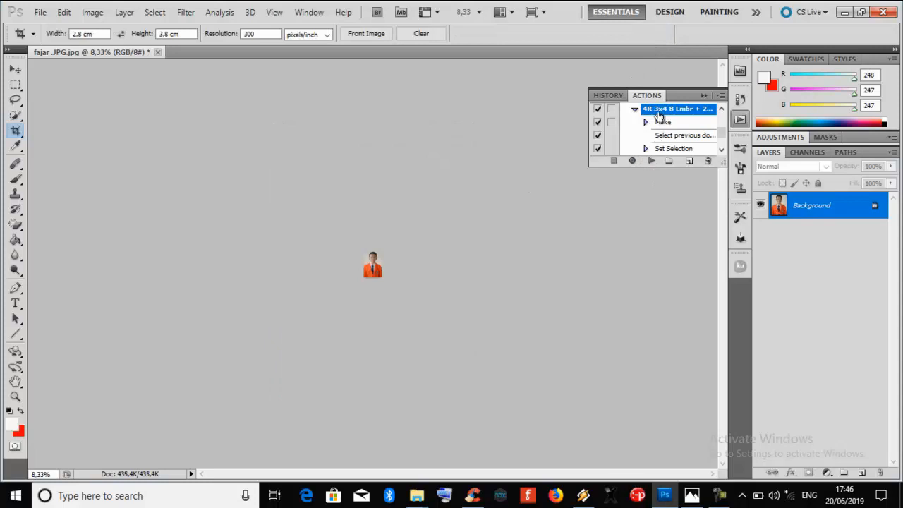
{"action": "left_click", "coordinate": [652, 161]}
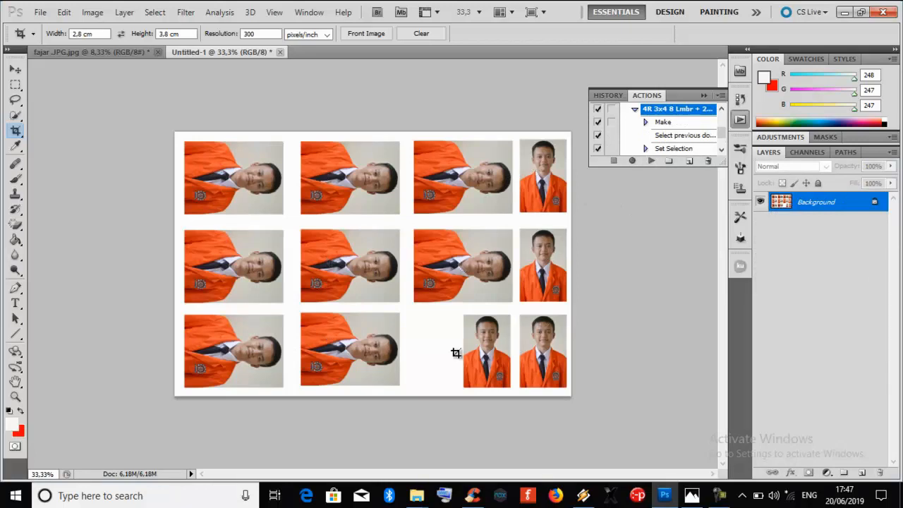
{"action": "left_click", "coordinate": [19, 74]}
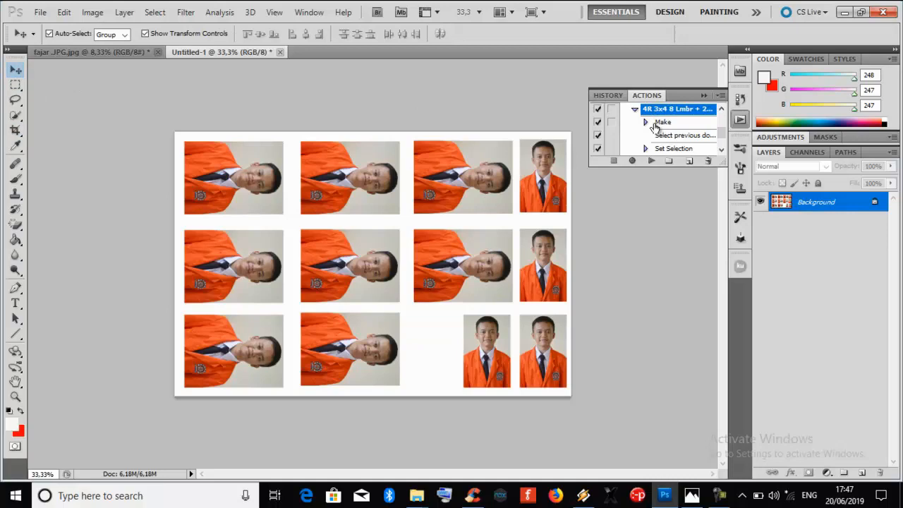